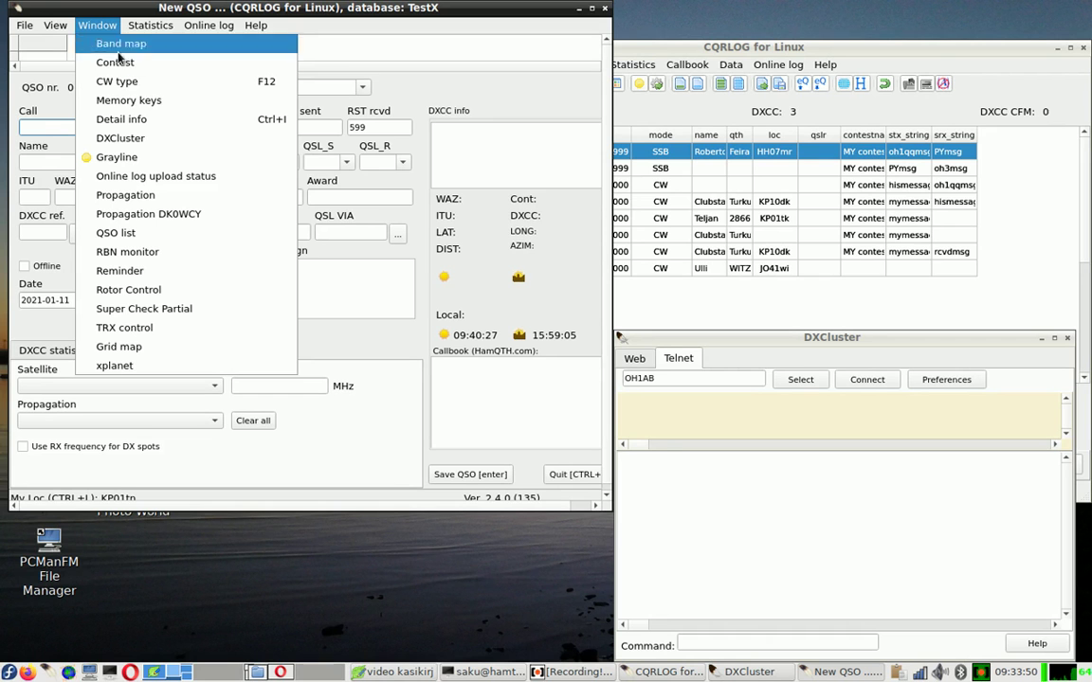
# Open the TRX control window, show its Mem Info field and enlarge the window to fit all band buttons
pyautogui.click(182, 331)
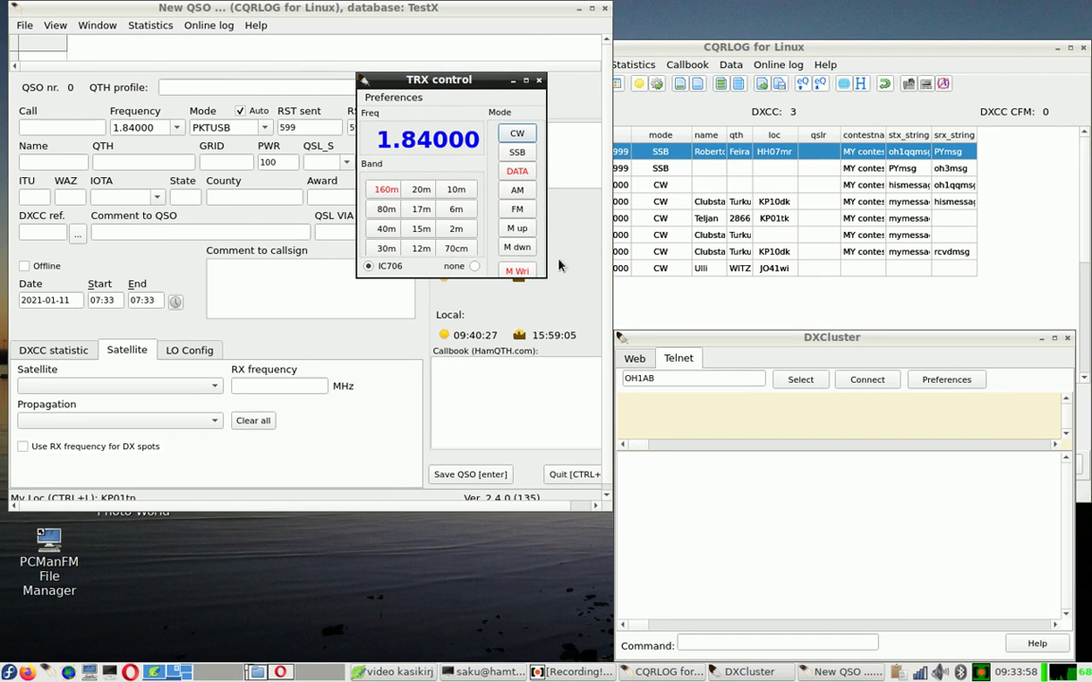
pyautogui.moveTo(543, 275); pyautogui.dragTo(547, 299)
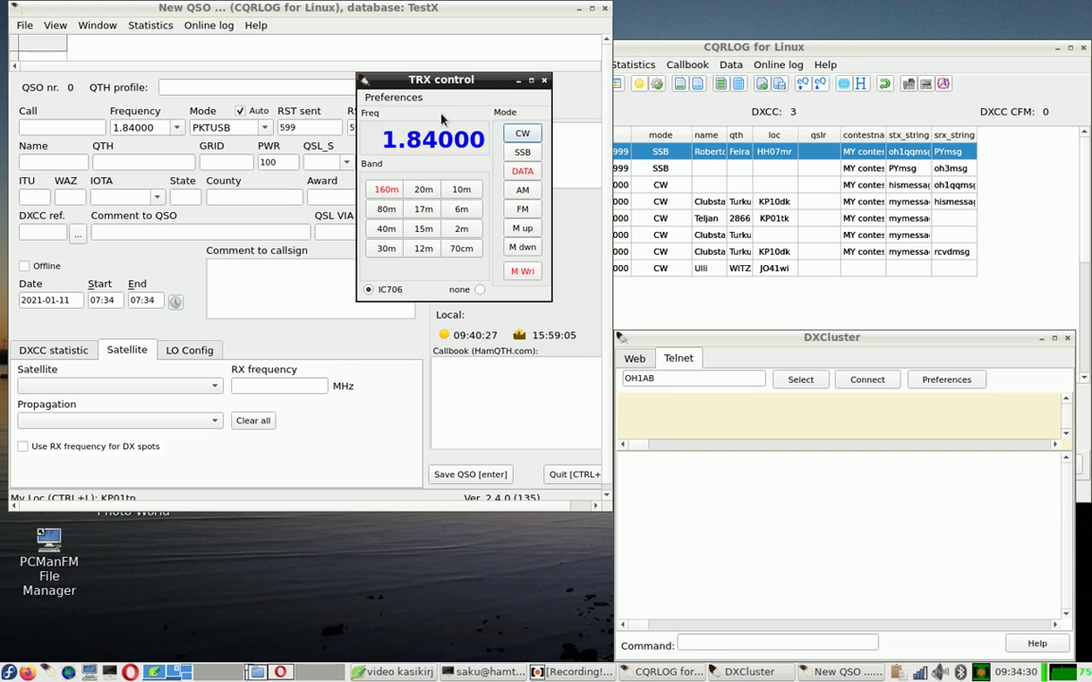
pyautogui.click(410, 98)
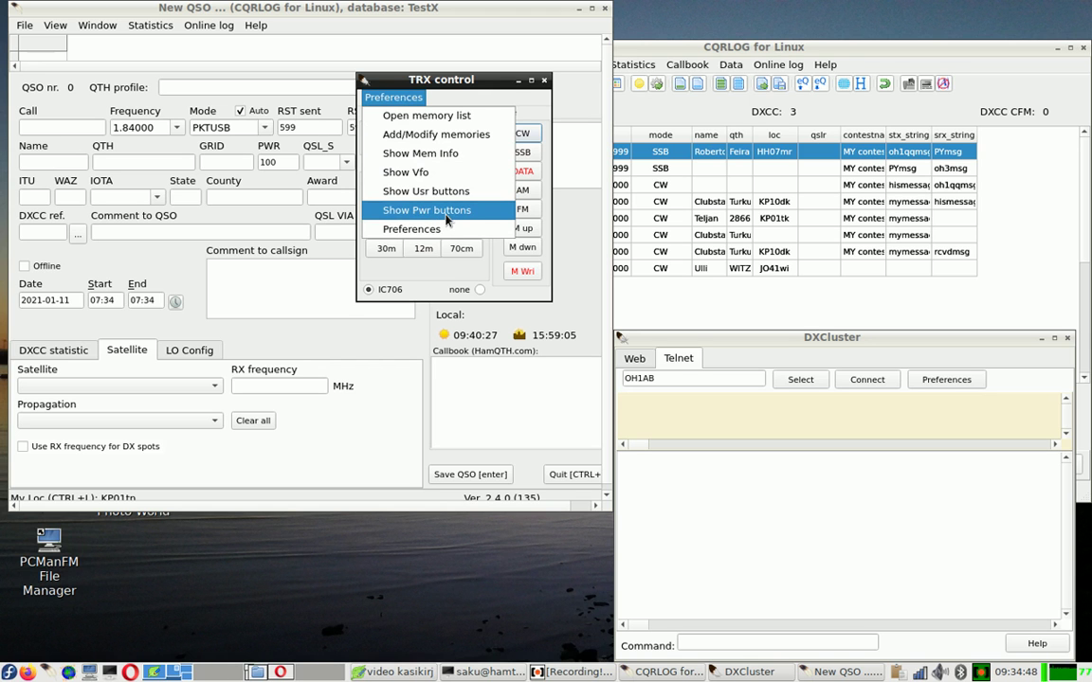
pyautogui.click(408, 155)
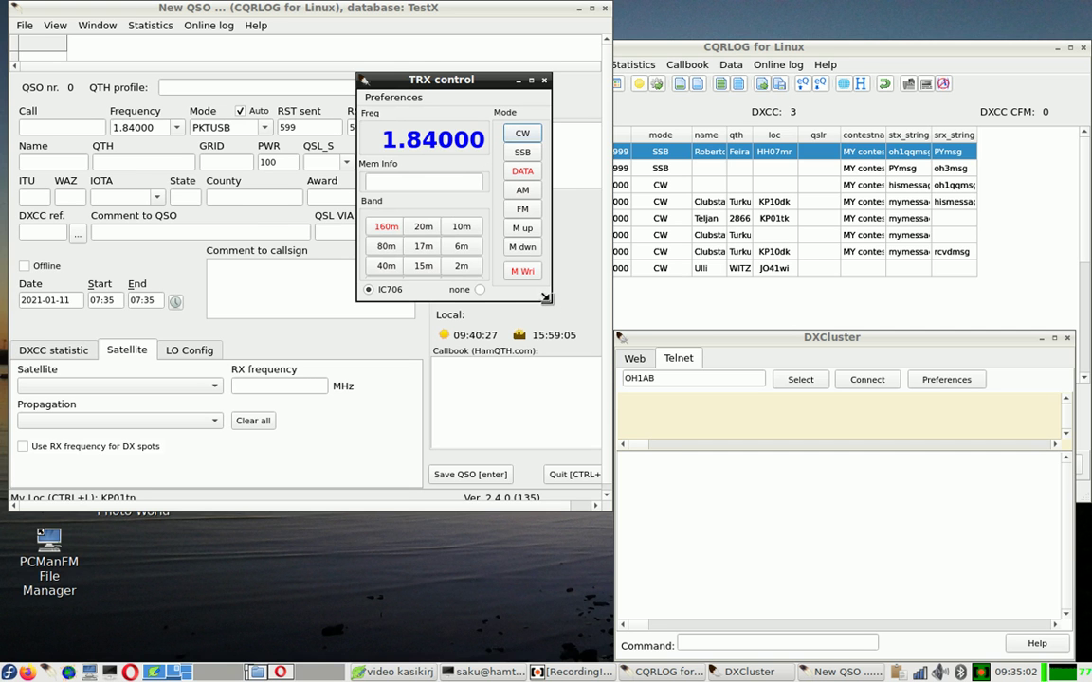
pyautogui.moveTo(546, 298); pyautogui.dragTo(590, 363)
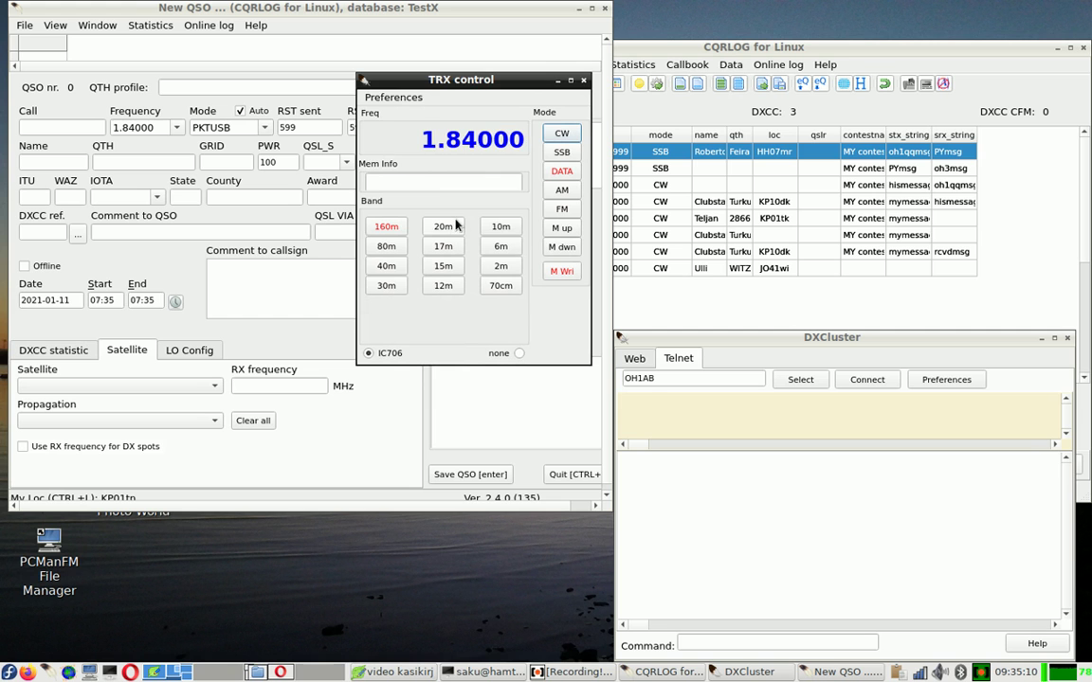
# Show the Vfo selectors in TRX control, switch to VFO B and return to VFO A
pyautogui.click(394, 96)
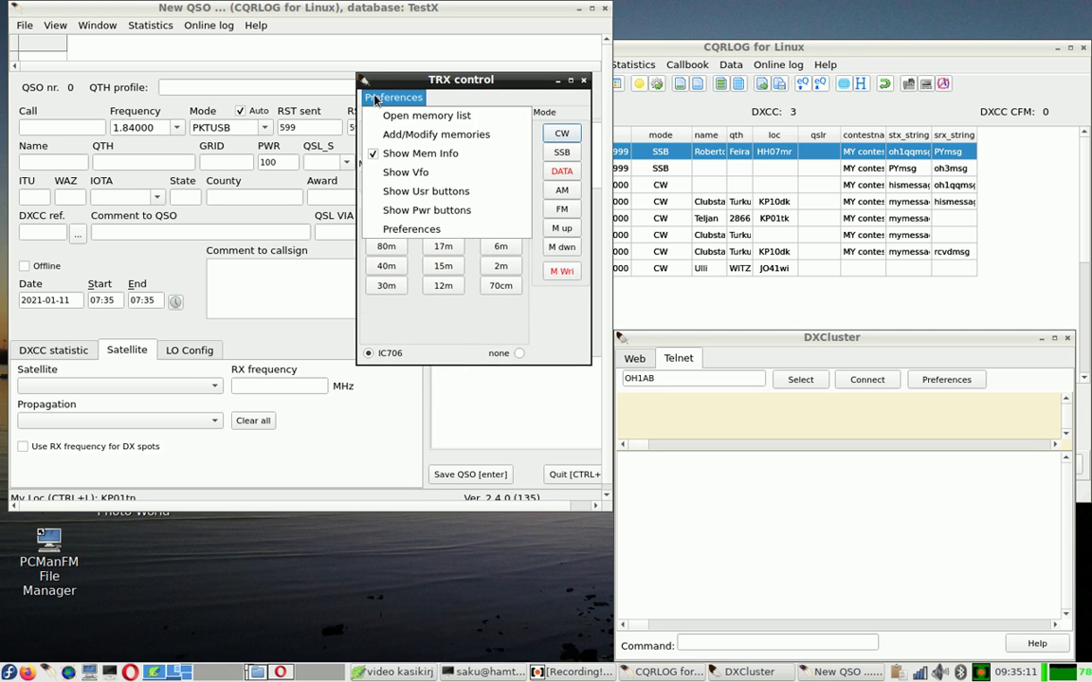
pyautogui.click(407, 173)
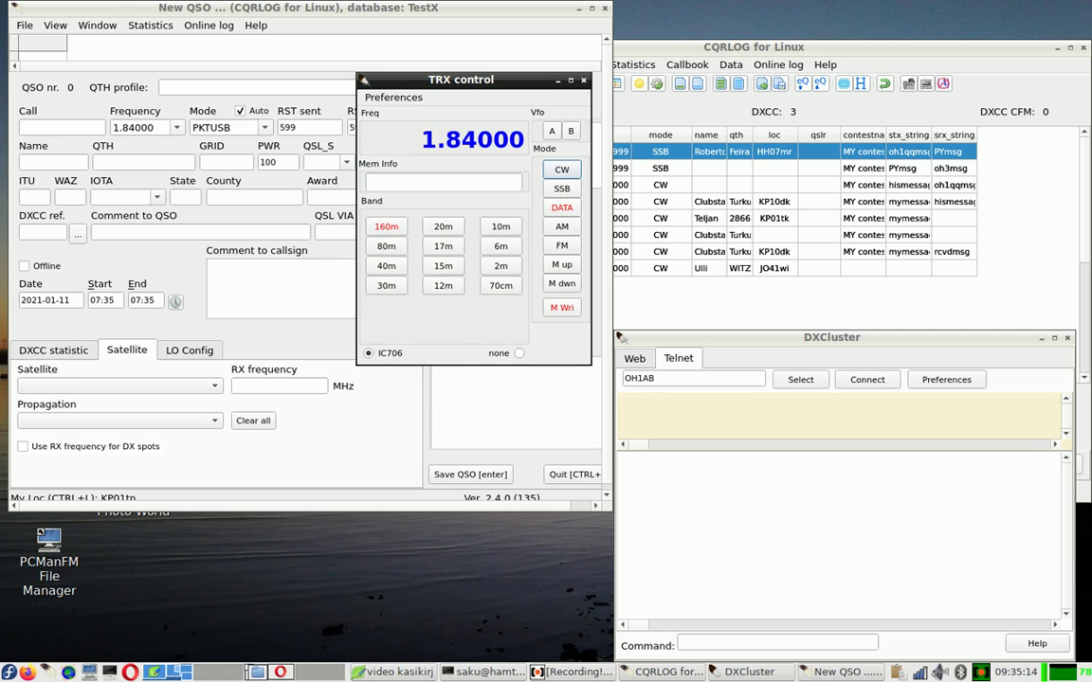
pyautogui.click(551, 133)
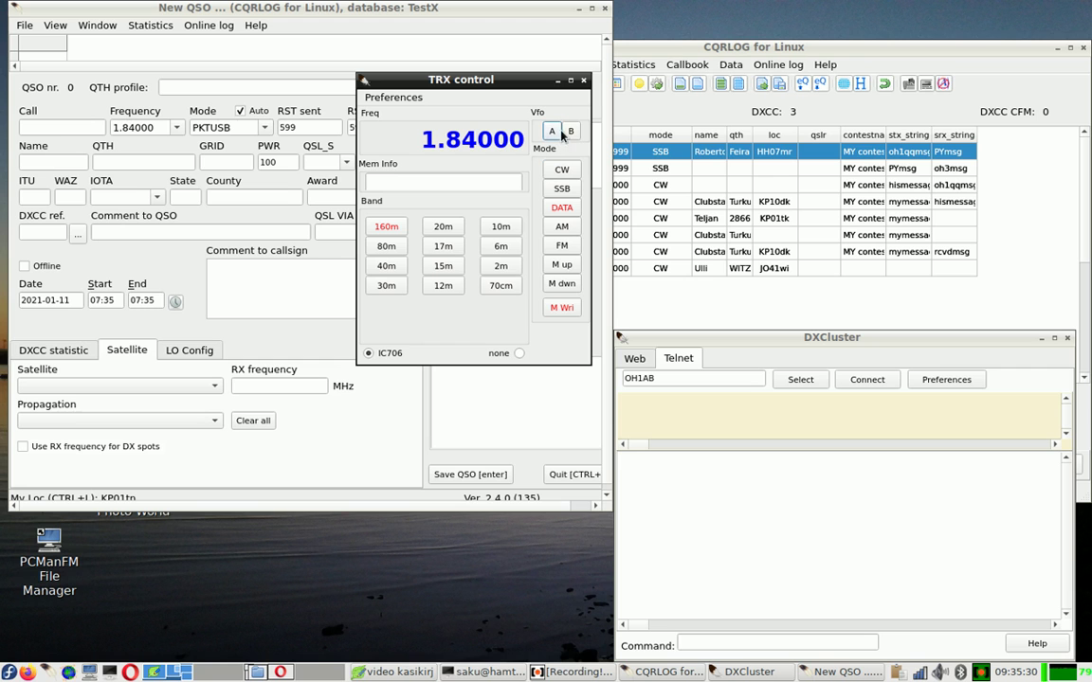
pyautogui.click(570, 134)
pyautogui.click(551, 134)
# Show the Usr and Pwr buttons in TRX control and resize the window to fit them
pyautogui.click(396, 98)
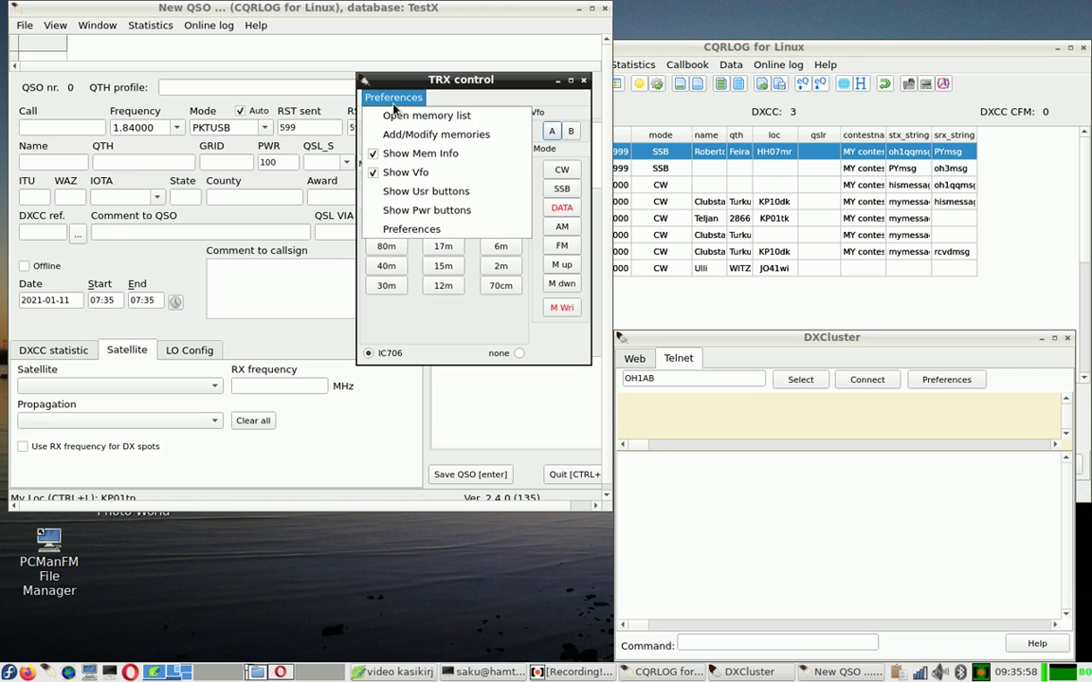
pyautogui.click(410, 193)
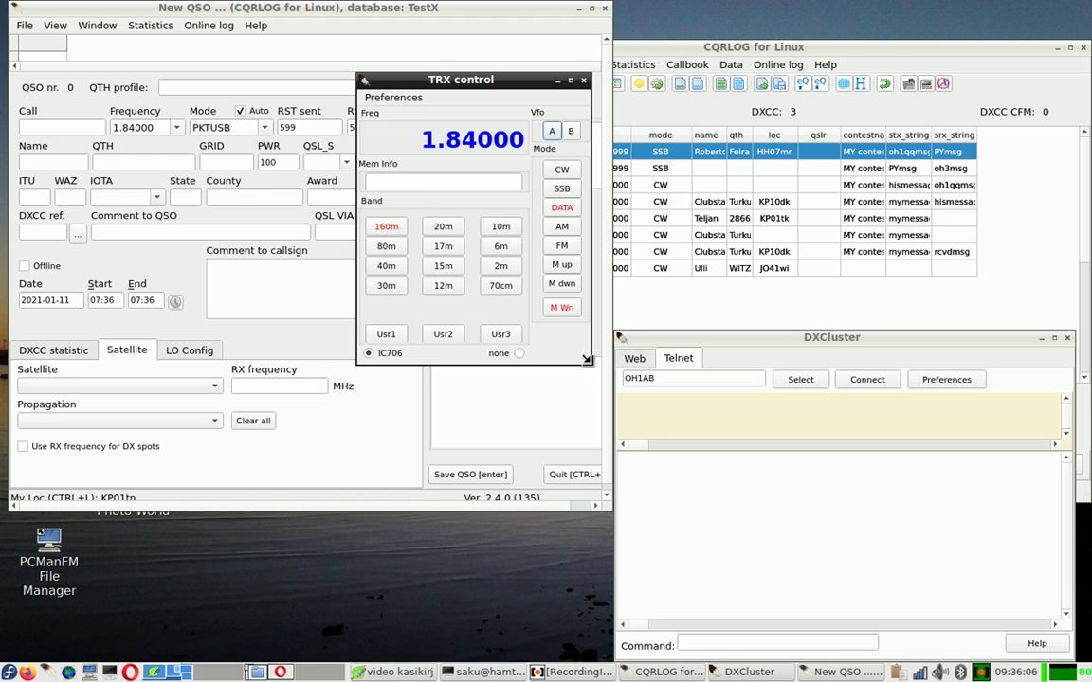
pyautogui.moveTo(586, 362); pyautogui.dragTo(592, 371)
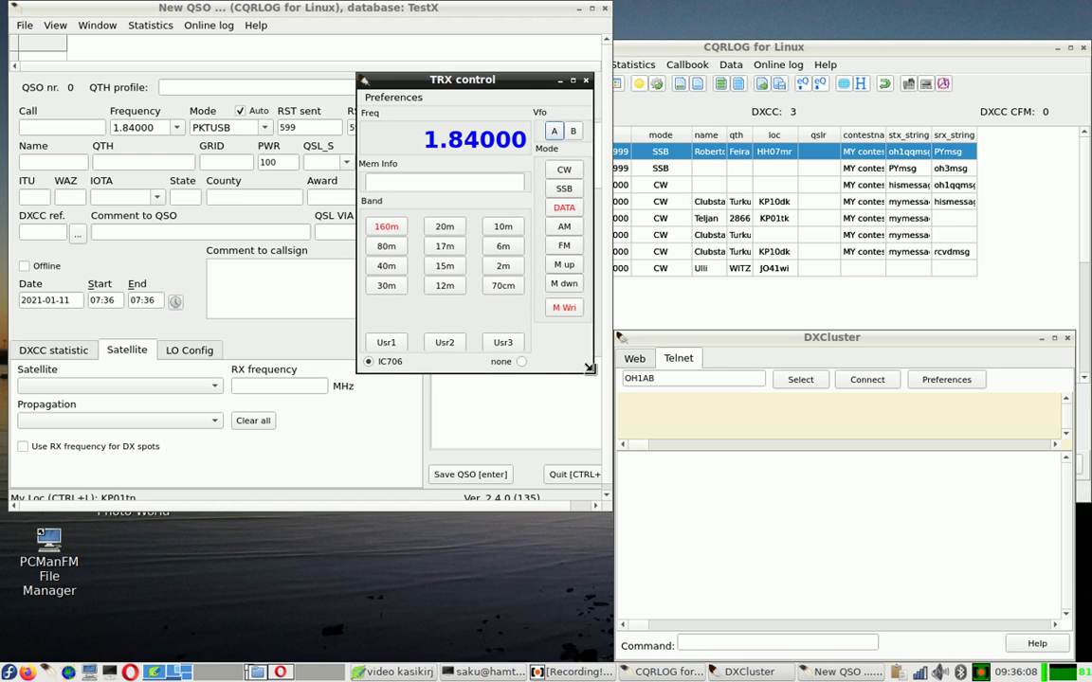
pyautogui.click(384, 97)
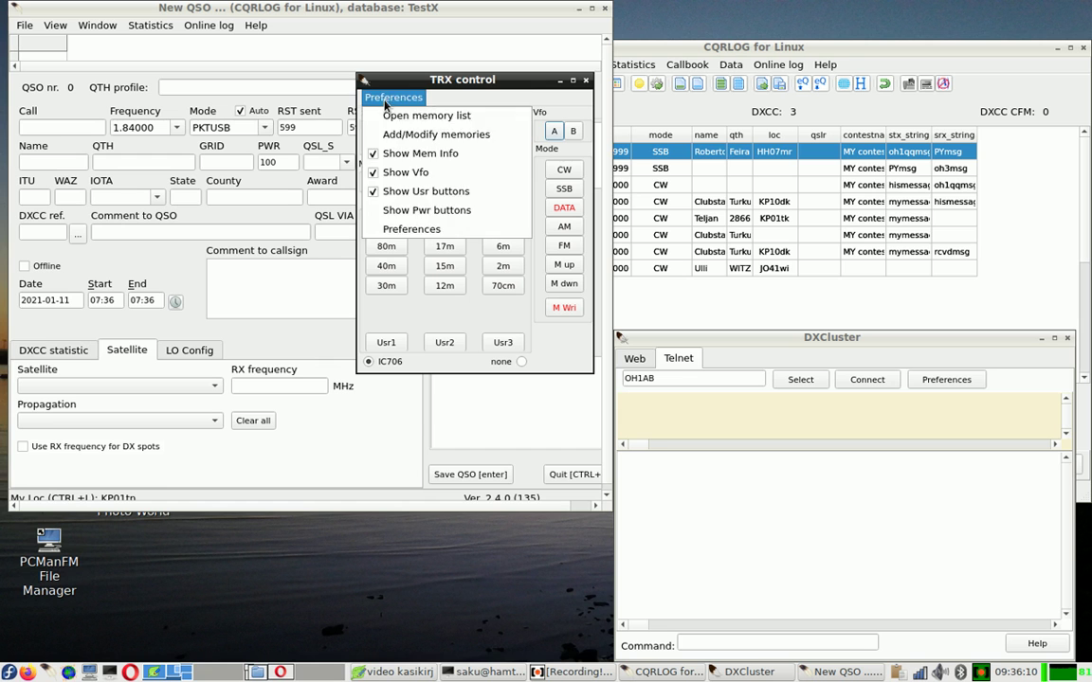
pyautogui.click(408, 211)
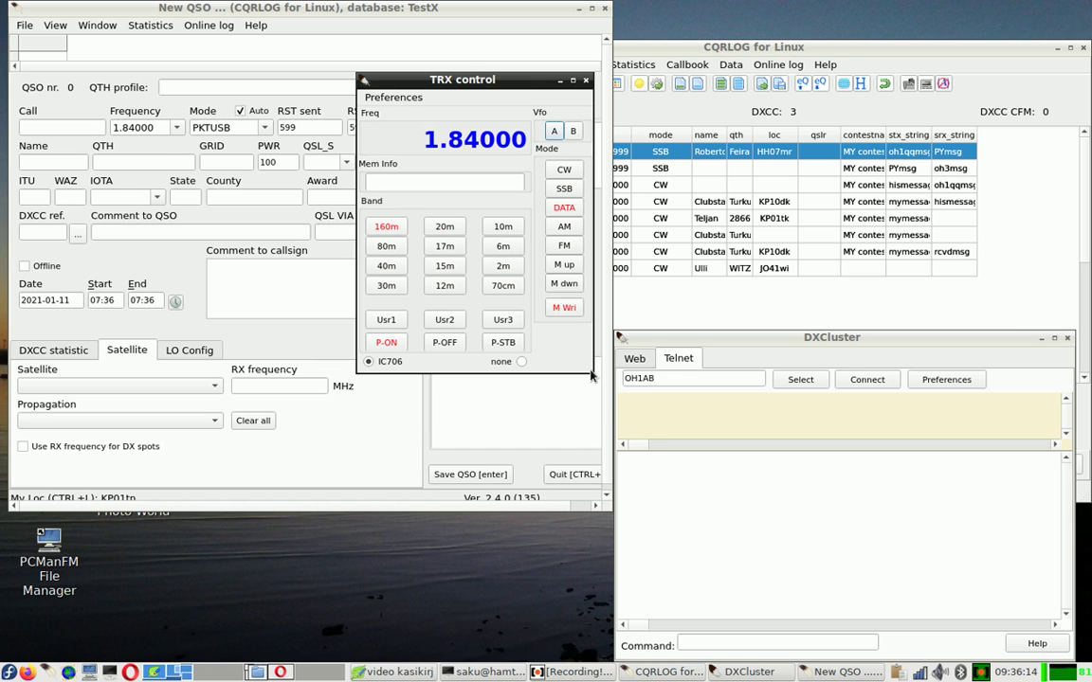
pyautogui.moveTo(588, 366); pyautogui.dragTo(581, 355)
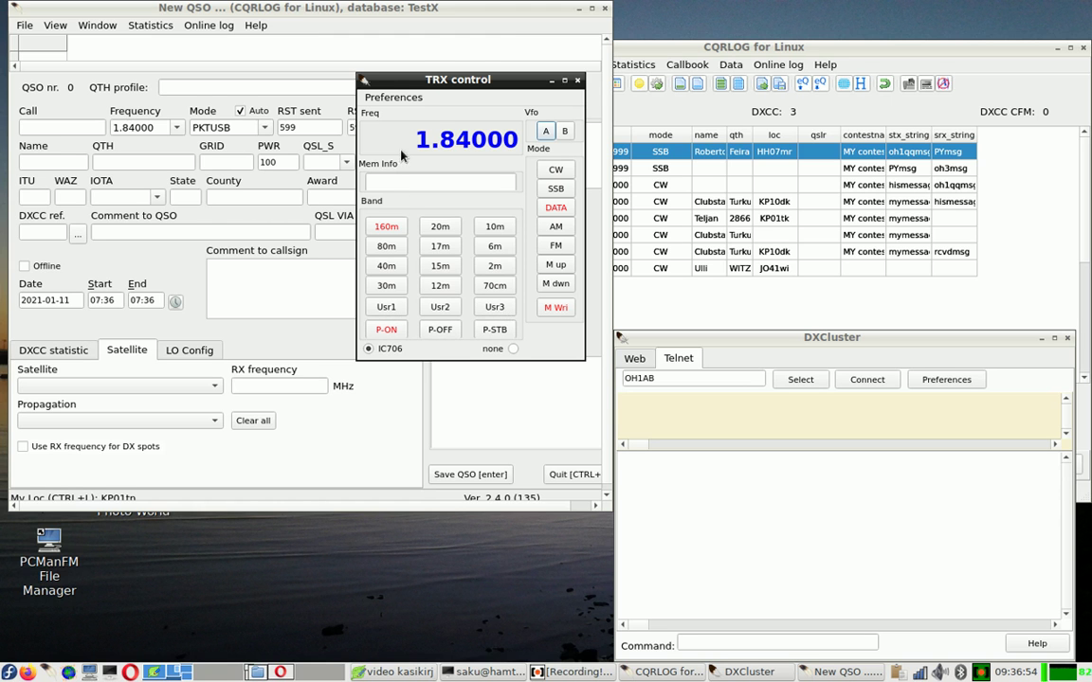
# In the TRX control preferences for radio one, label the three user-defined buttons My1, 60m and 4m
pyautogui.click(390, 99)
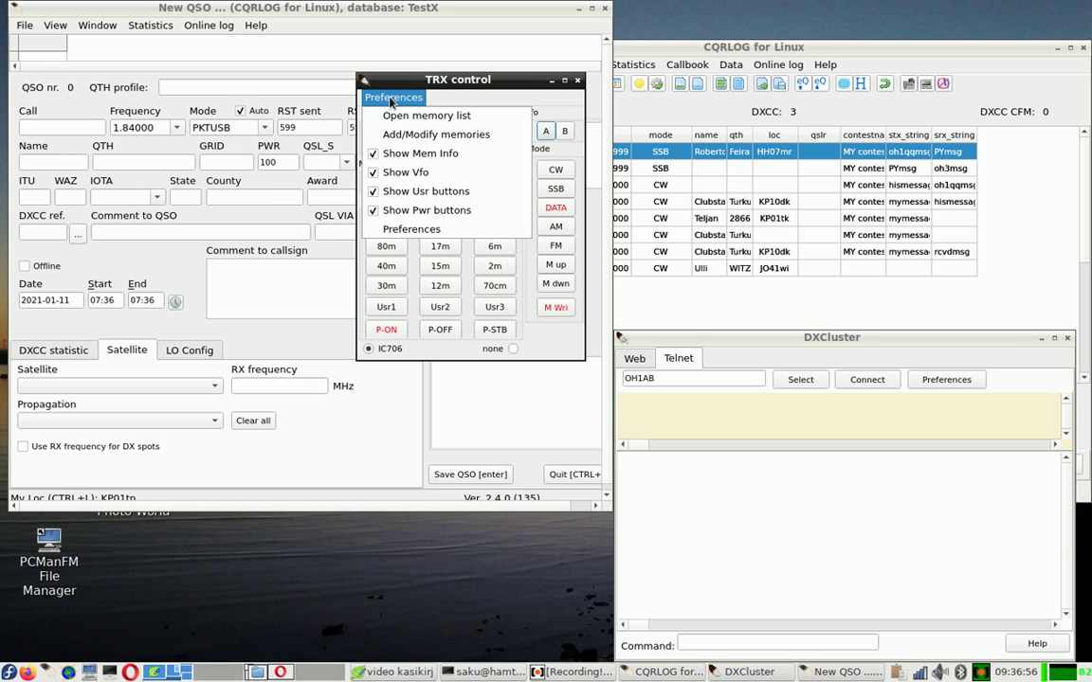
pyautogui.click(424, 230)
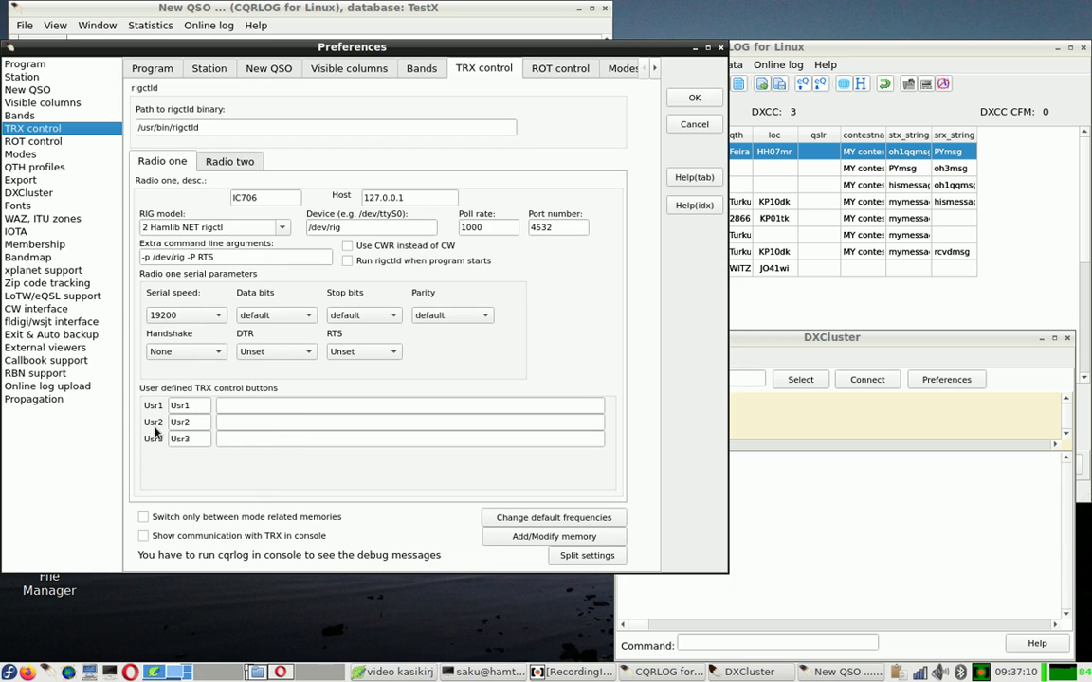
pyautogui.doubleClick(188, 405)
pyautogui.write('My1')
pyautogui.doubleClick(176, 421)
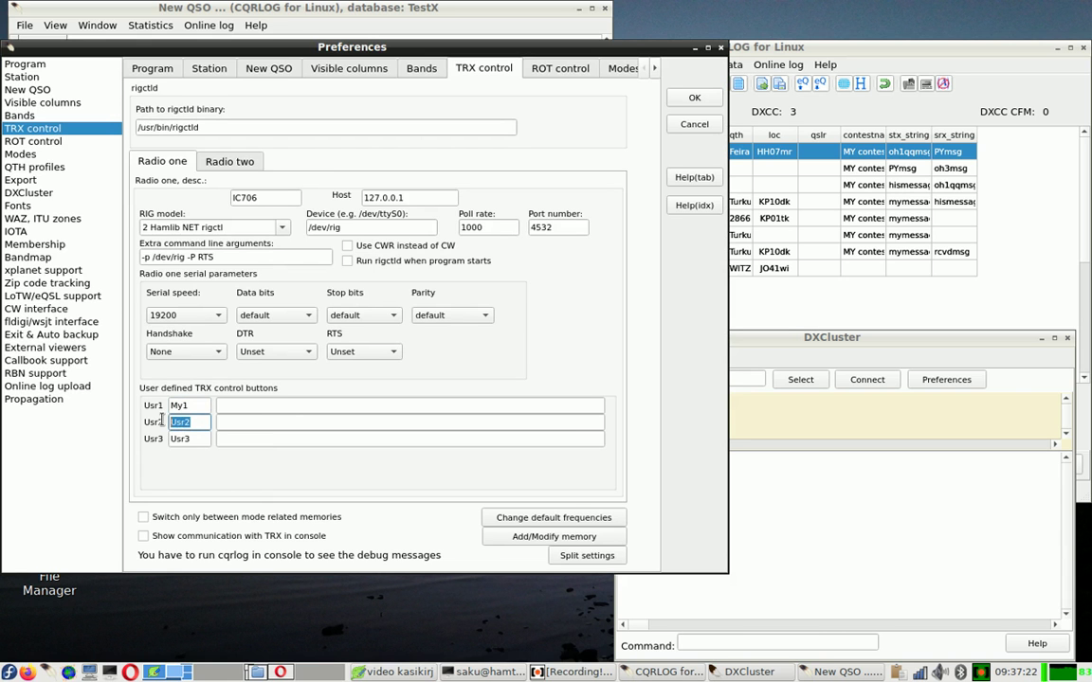
pyautogui.write('60m')
pyautogui.doubleClick(180, 439)
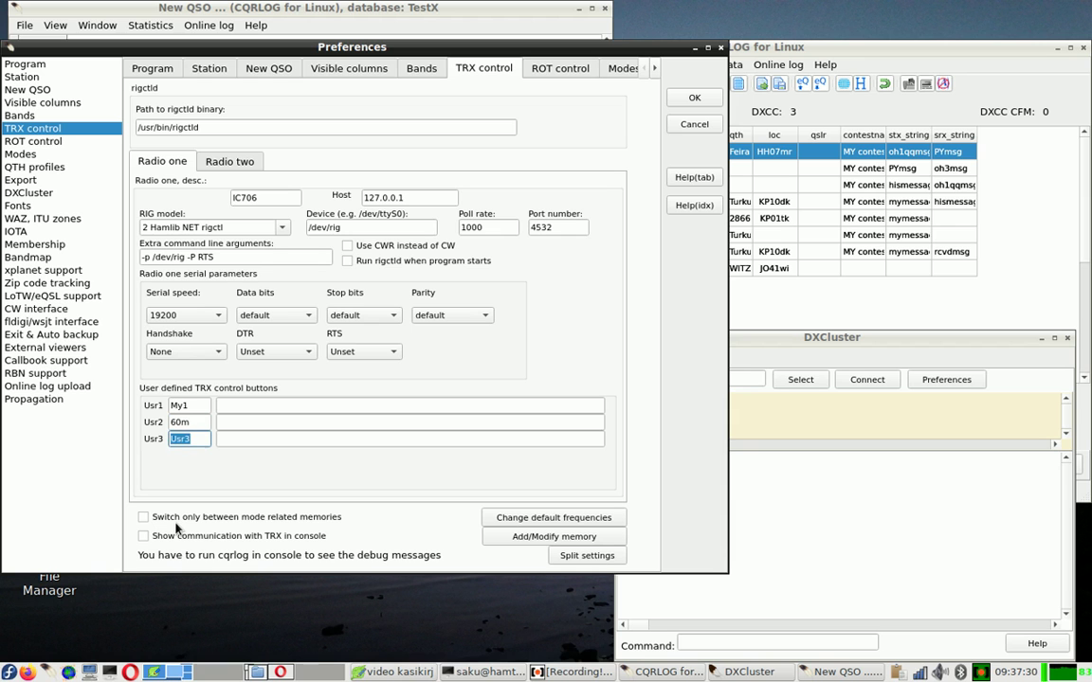
pyautogui.write('4m')
# Set the command of the 60m user button to "F 5321000 M CW"
pyautogui.click(245, 406)
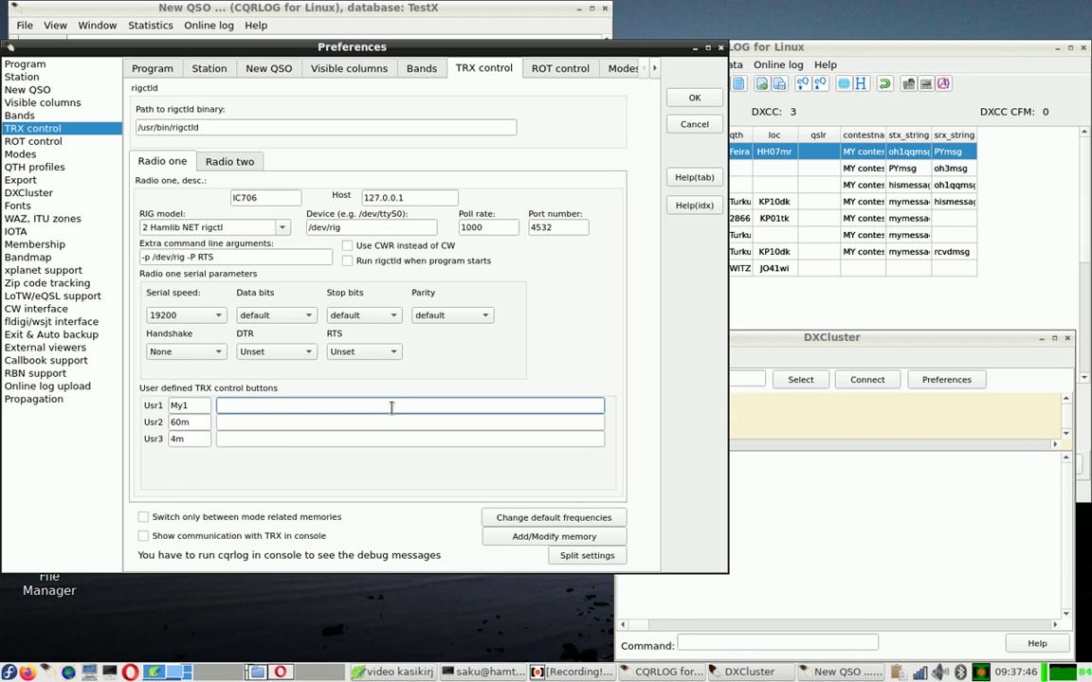
pyautogui.click(284, 423)
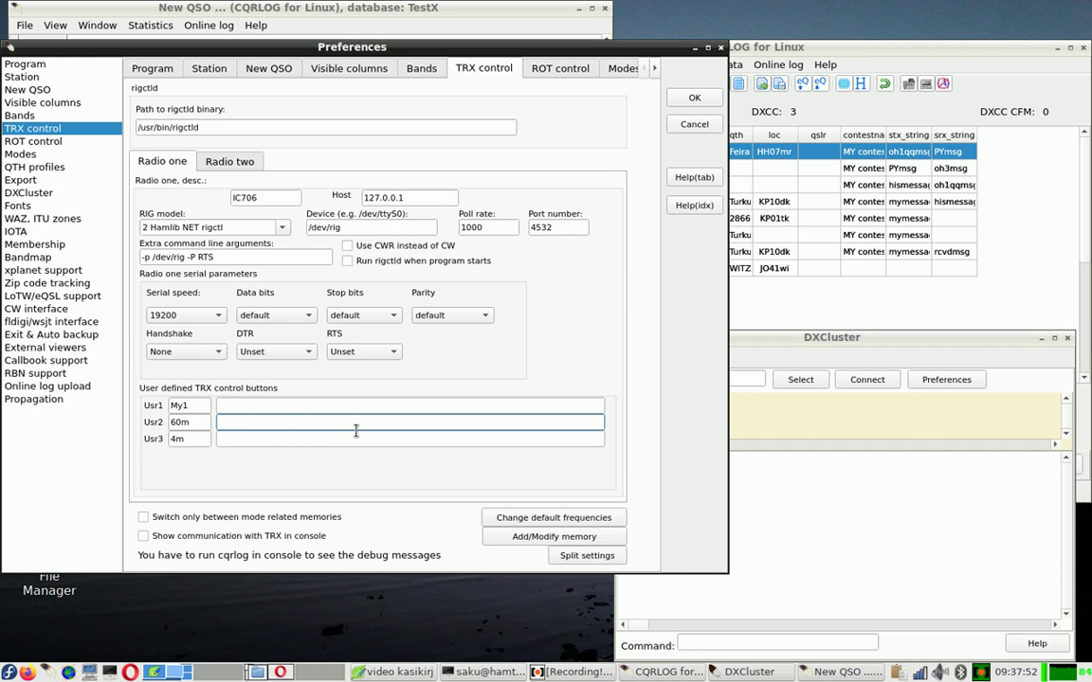
pyautogui.write('F 5321000')
pyautogui.write('M cw')
pyautogui.press('BackSpace')
pyautogui.write('CW')
pyautogui.click(281, 424)
pyautogui.press('BackSpace')
# Set the command of the My1 user button to "run /tmp/my_script.sh"
pyautogui.click(221, 438)
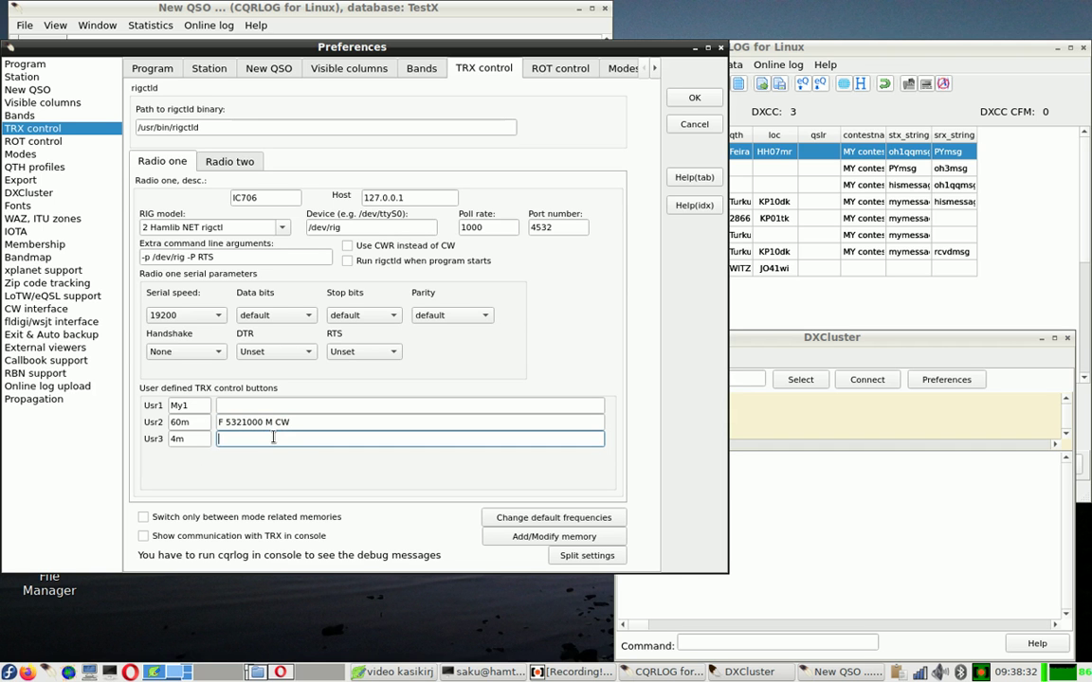
pyautogui.press('Tab')
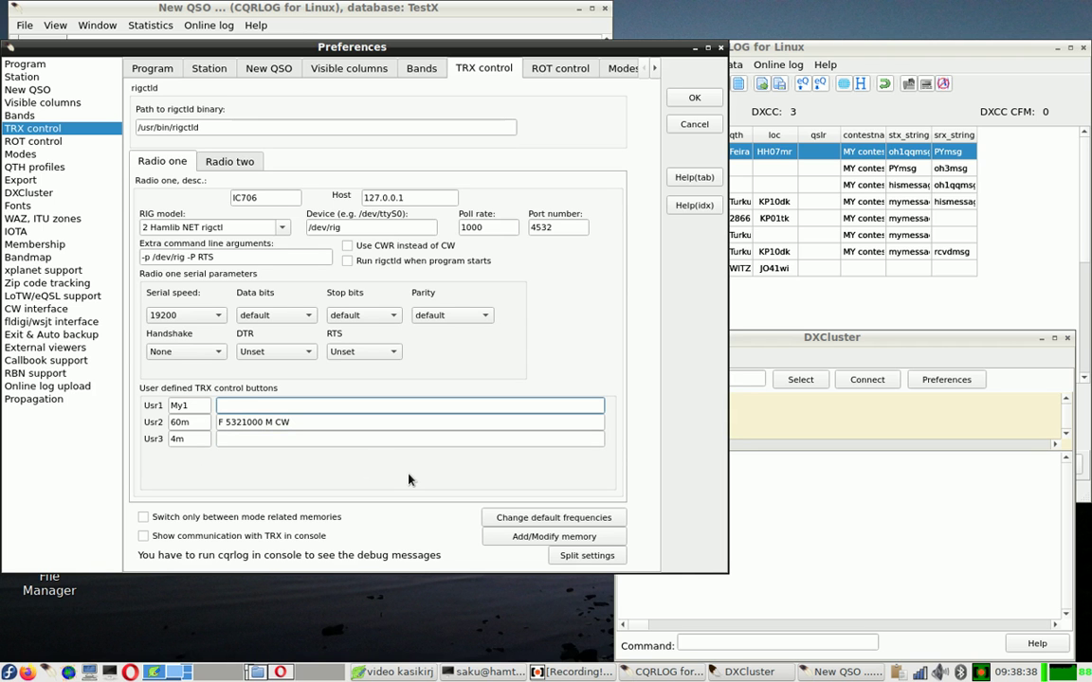
pyautogui.write('run /tmp/my_script.sh')
pyautogui.click(283, 437)
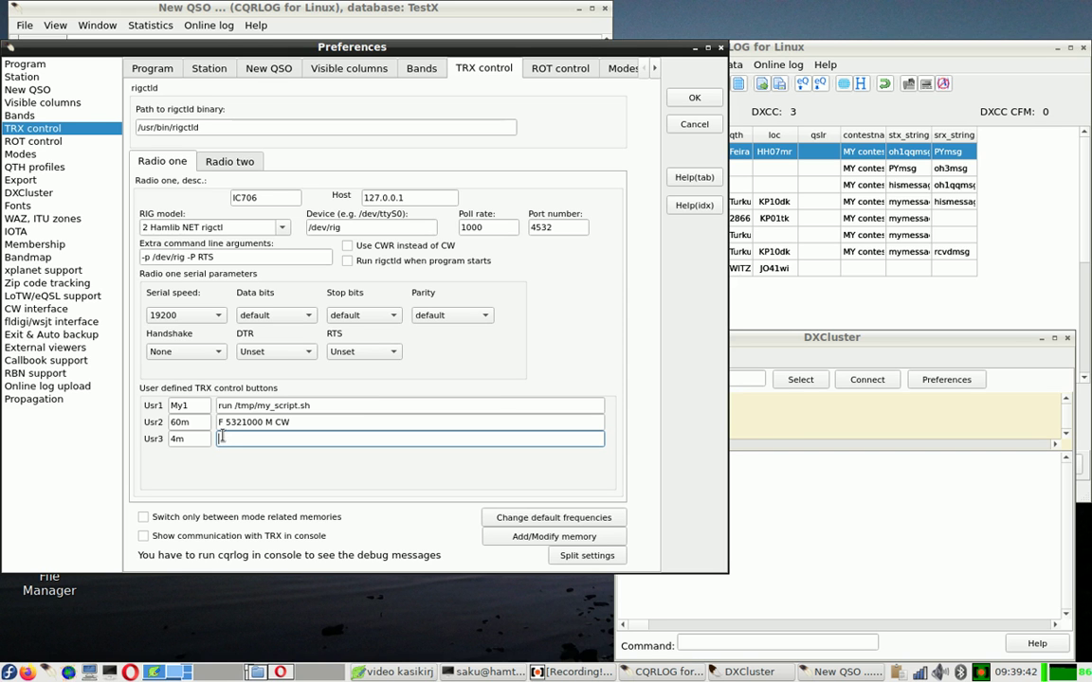
pyautogui.write('r')
pyautogui.write('0x')
pyautogui.moveTo(229, 439); pyautogui.dragTo(248, 438)
pyautogui.press('BackSpace')
pyautogui.press('BackSpace')
pyautogui.press('BackSpace')
# Save the preferences and tune the radio with the 60m user button
pyautogui.click(693, 98)
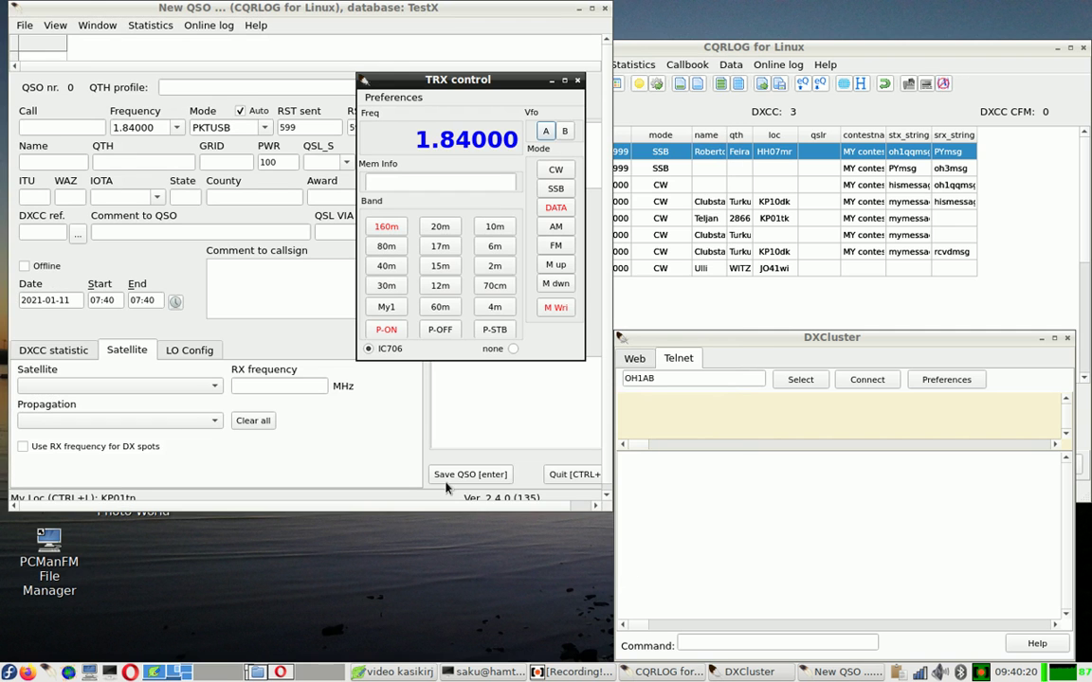
pyautogui.click(443, 308)
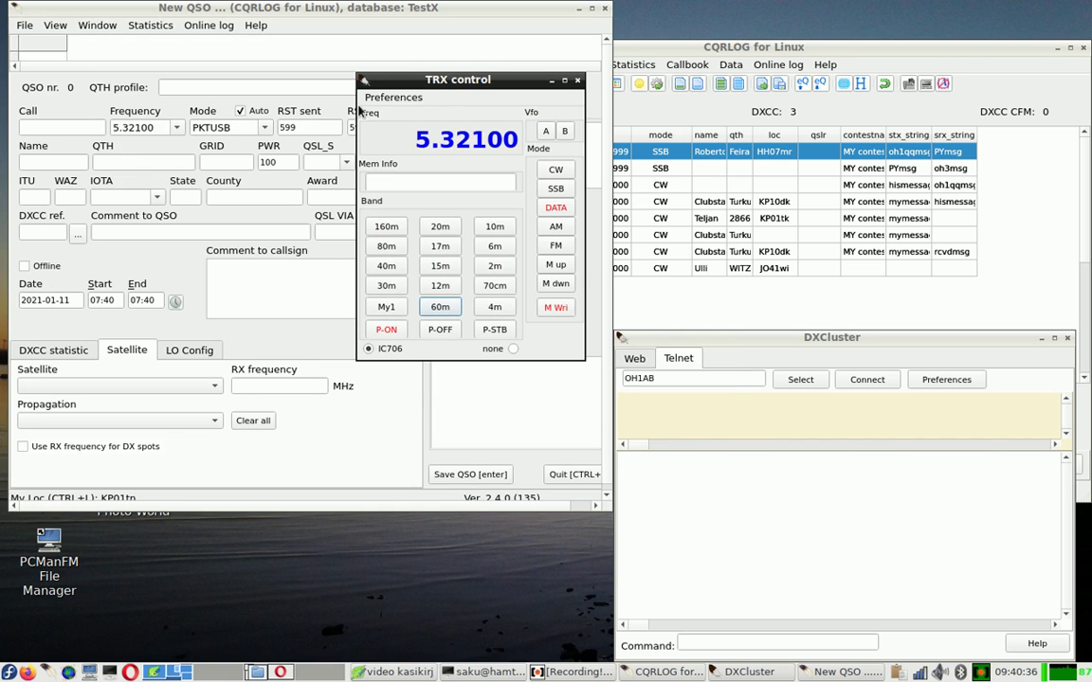
# Open the split settings in the TRX control preferences and set the CTRL+1 split to 1000 Hz
pyautogui.click(391, 97)
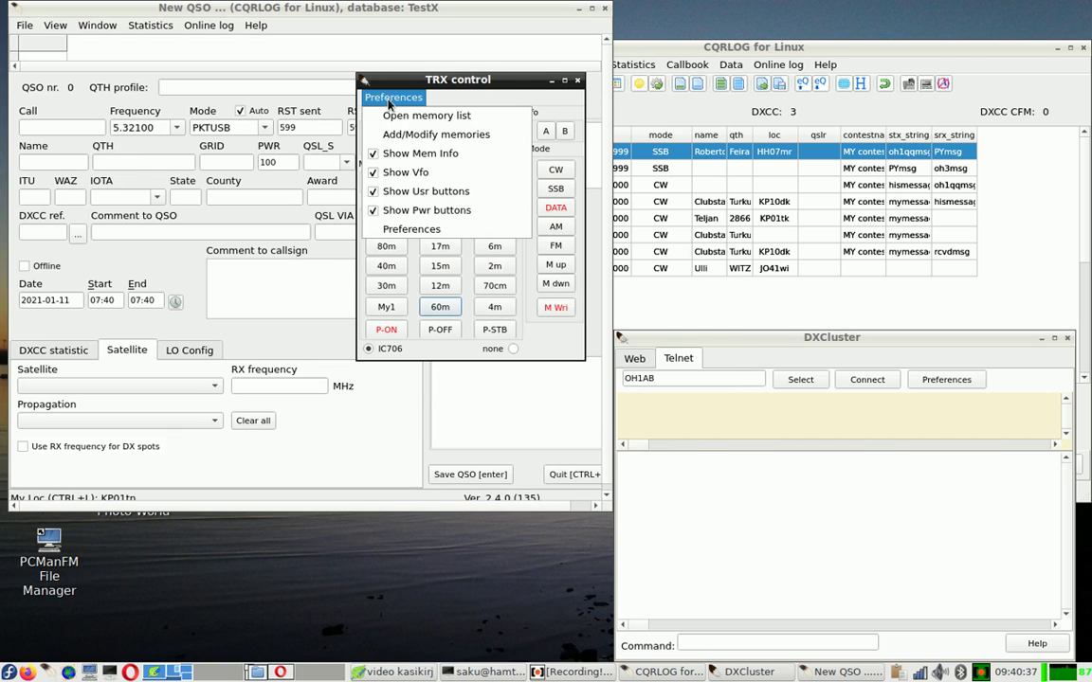
pyautogui.click(408, 230)
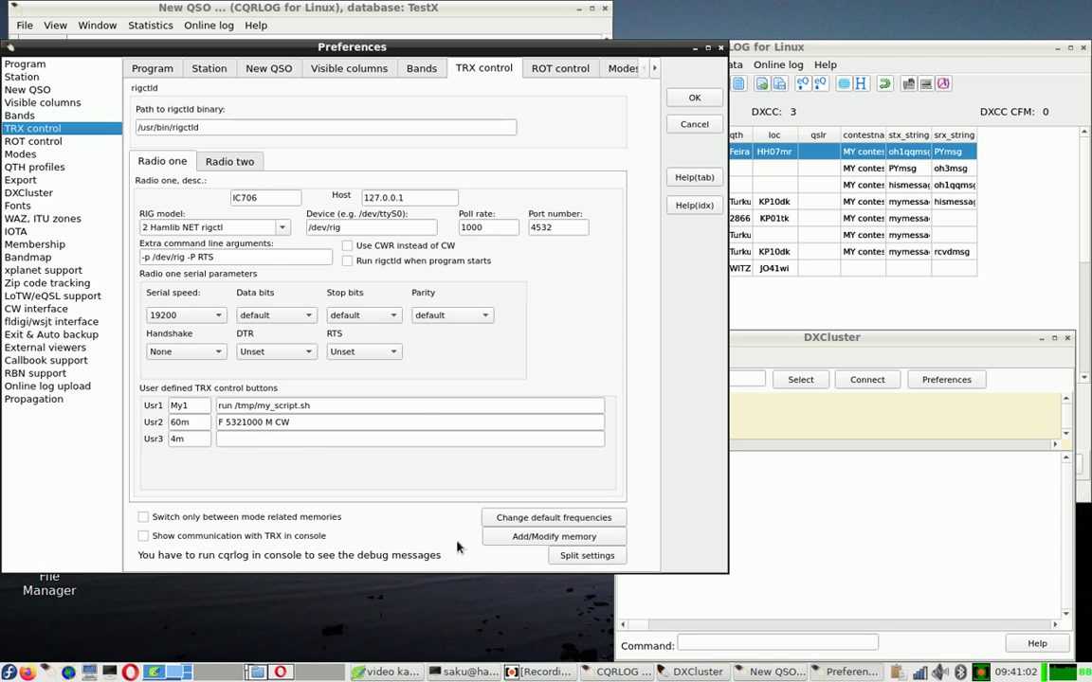
pyautogui.click(575, 559)
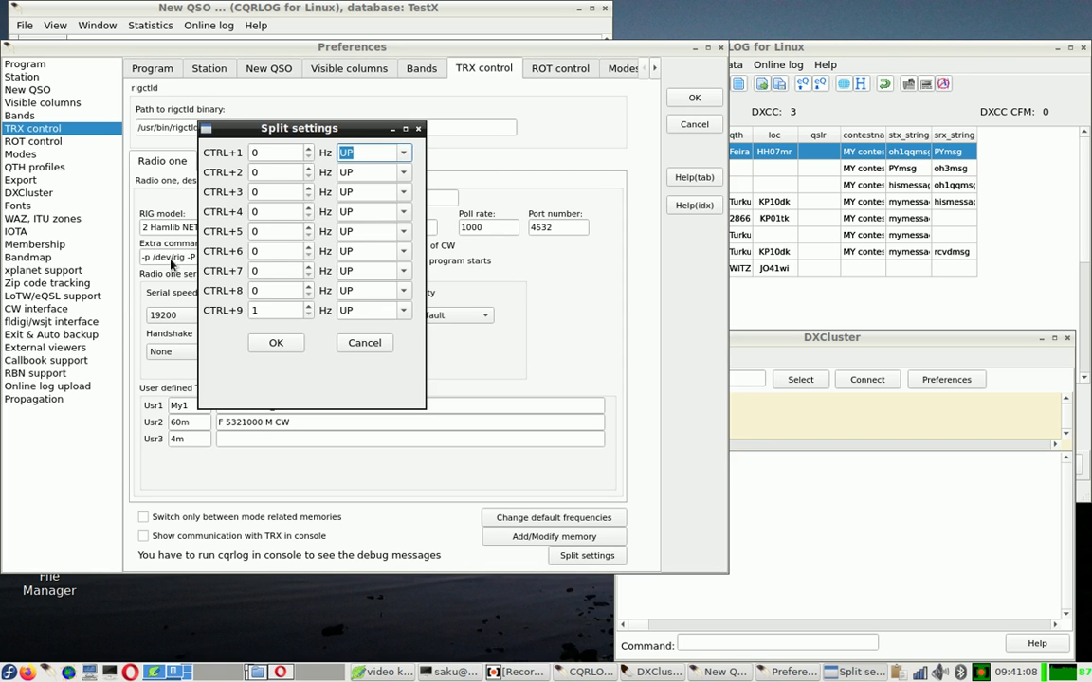
pyautogui.moveTo(283, 134); pyautogui.dragTo(362, 213)
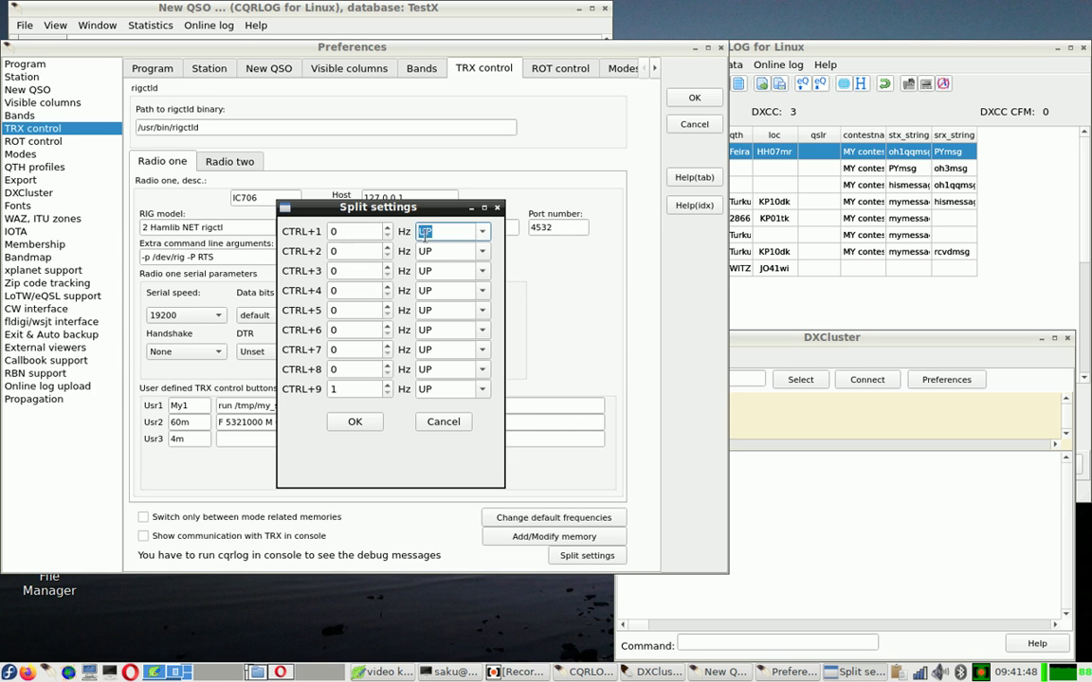
pyautogui.click(366, 237)
pyautogui.press('BackSpace')
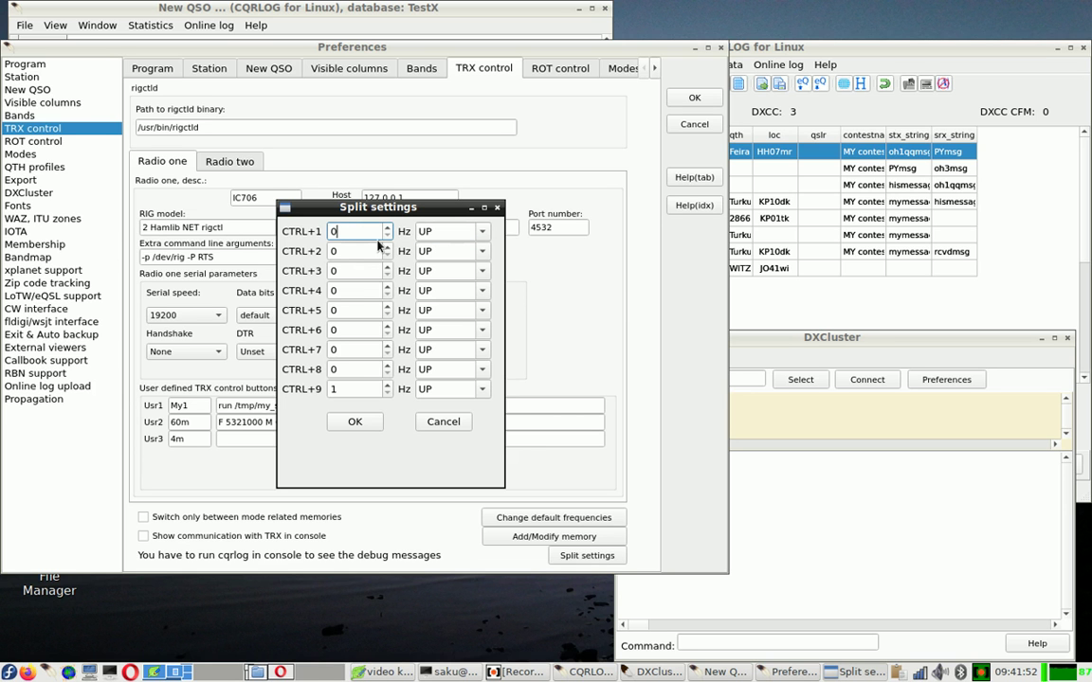
pyautogui.write('1000')
pyautogui.press('Tab')
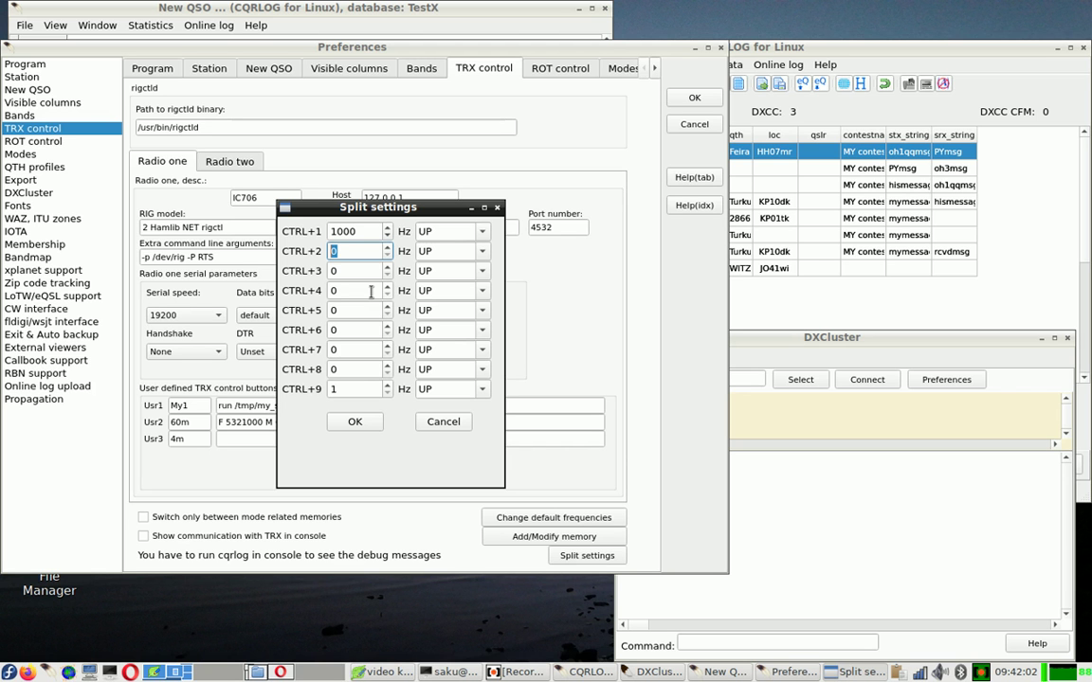
# Set the CTRL+2 split to 1000 Hz DOWN and the CTRL+9 split to 1000 Hz, and accept the split settings
pyautogui.write('1000')
pyautogui.click(478, 251)
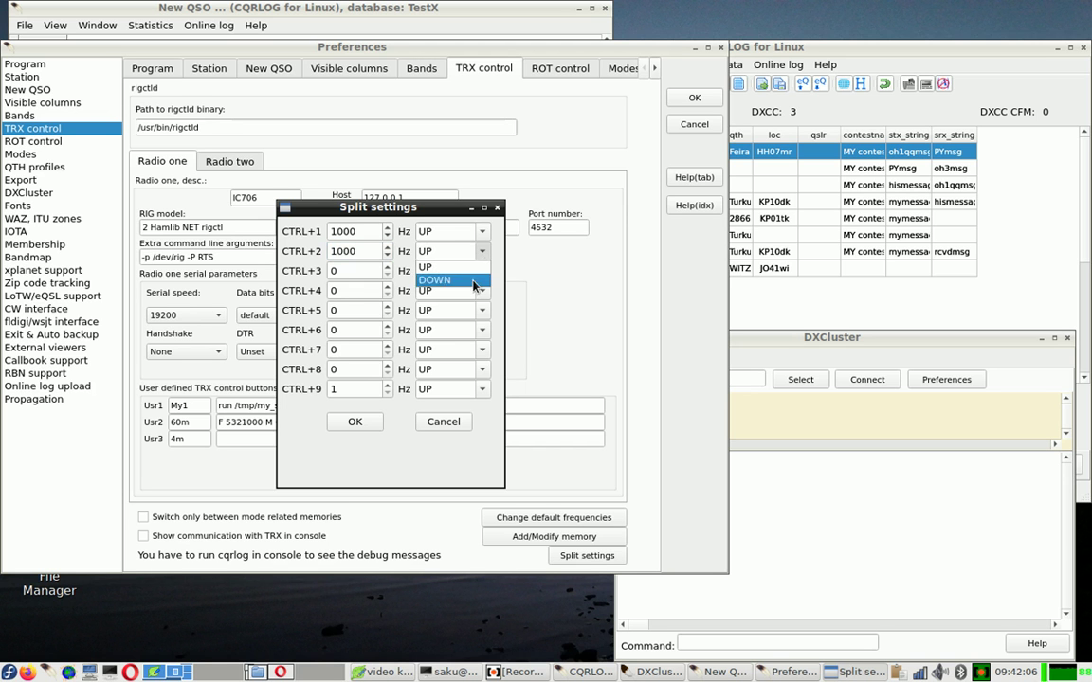
pyautogui.click(432, 278)
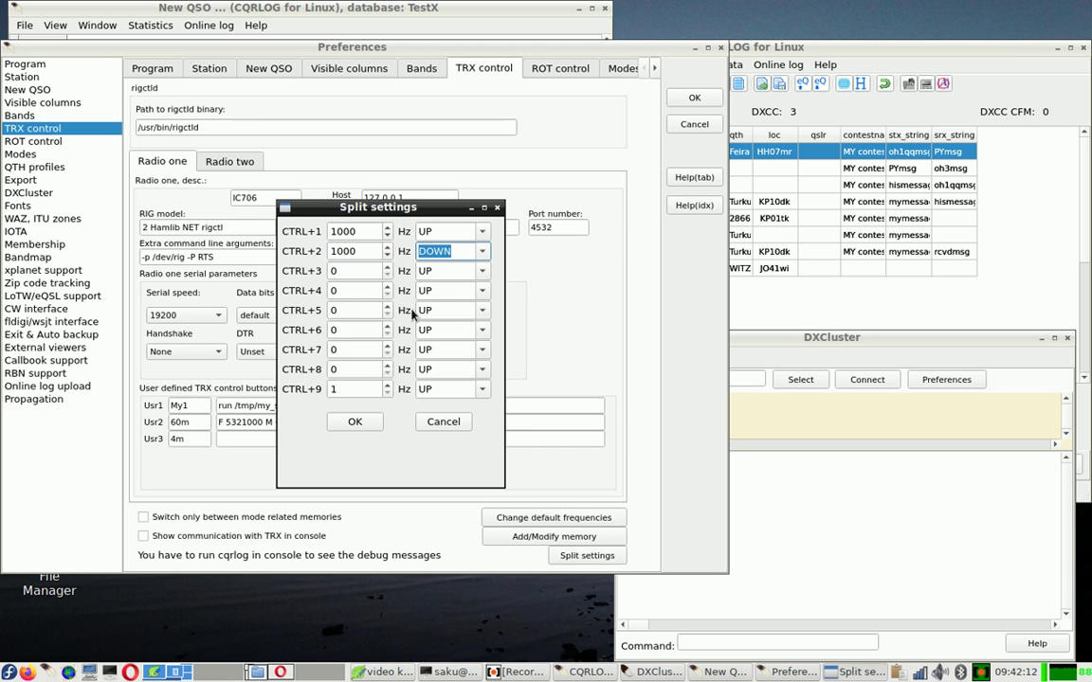
pyautogui.click(343, 389)
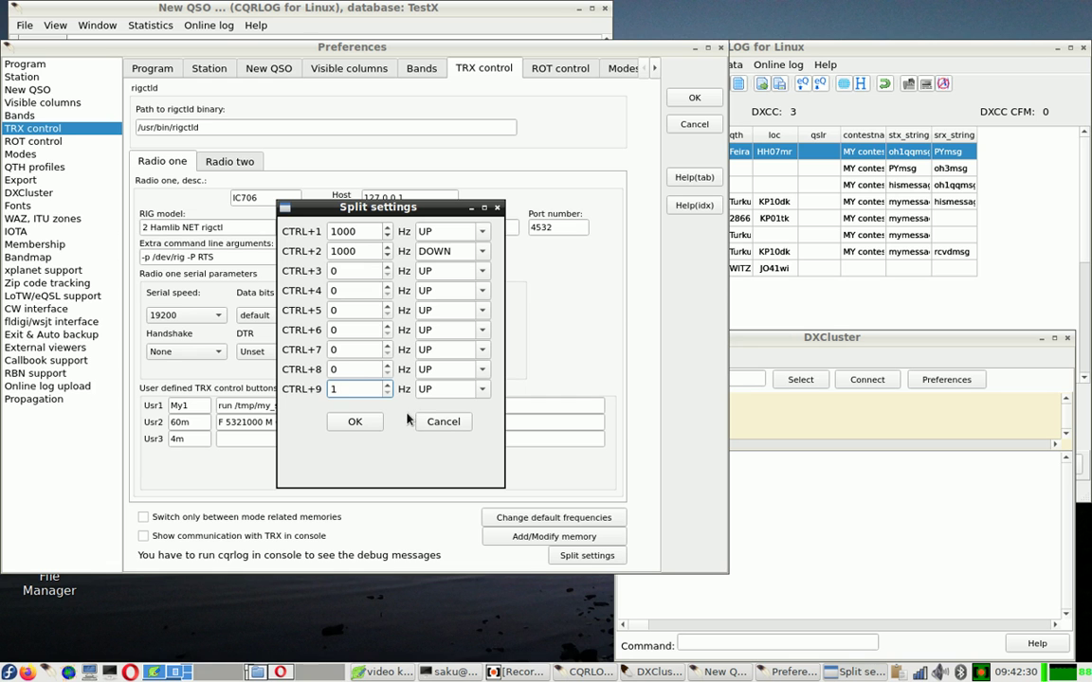
pyautogui.write('000')
pyautogui.click(354, 423)
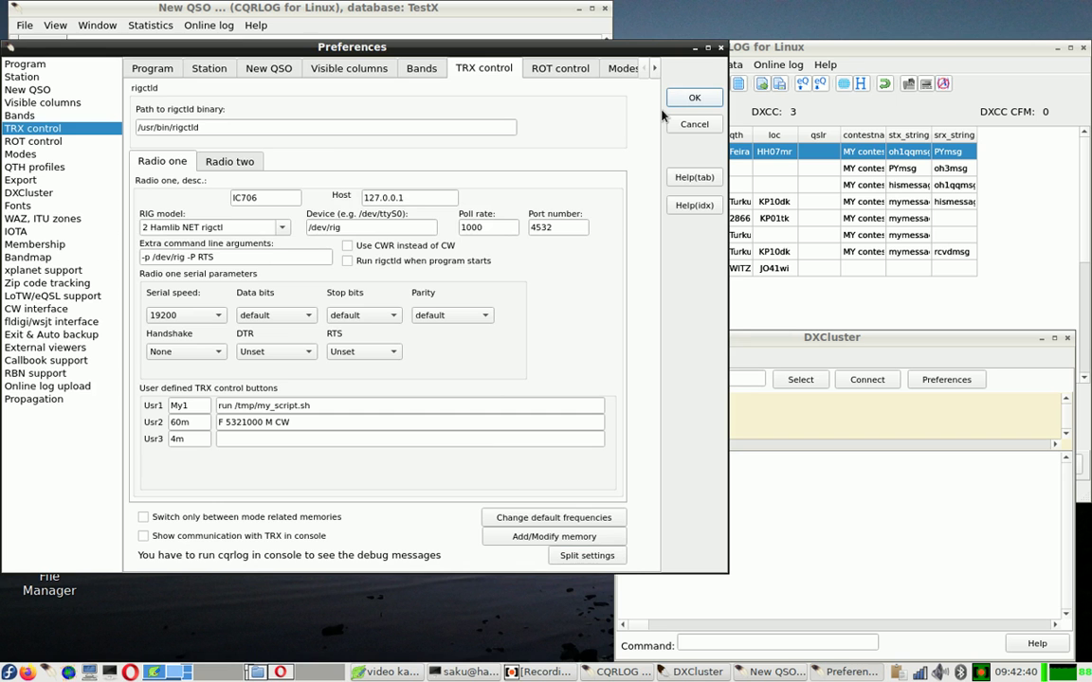
# Save the preferences and tune the radio to the 20m band in CW mode
pyautogui.click(690, 97)
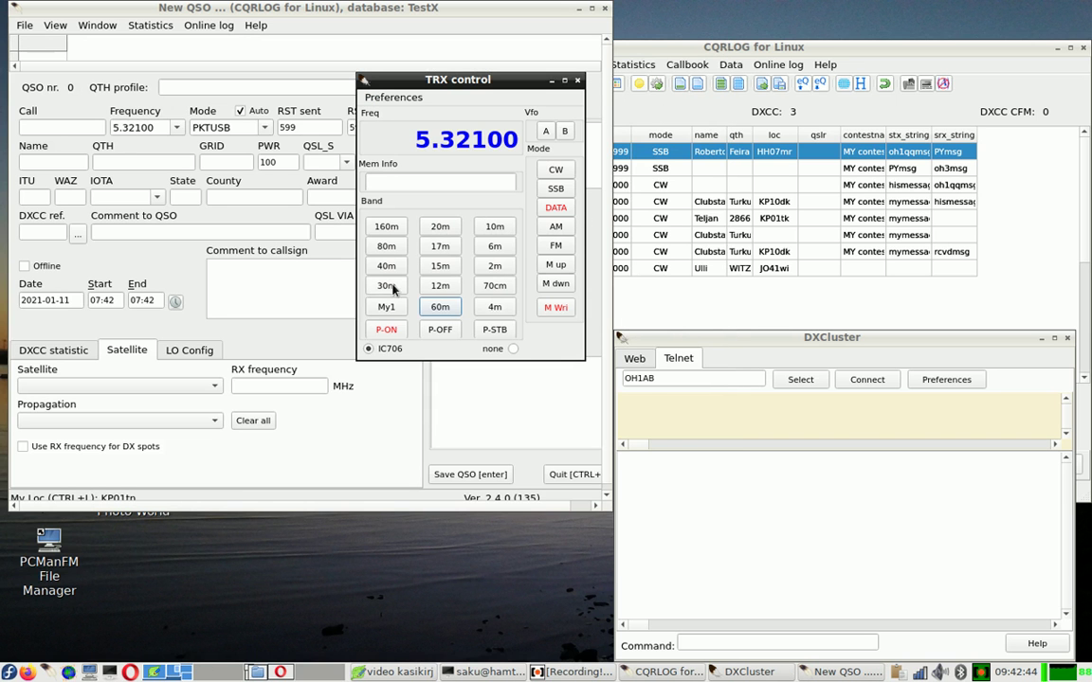
pyautogui.click(449, 232)
pyautogui.click(555, 170)
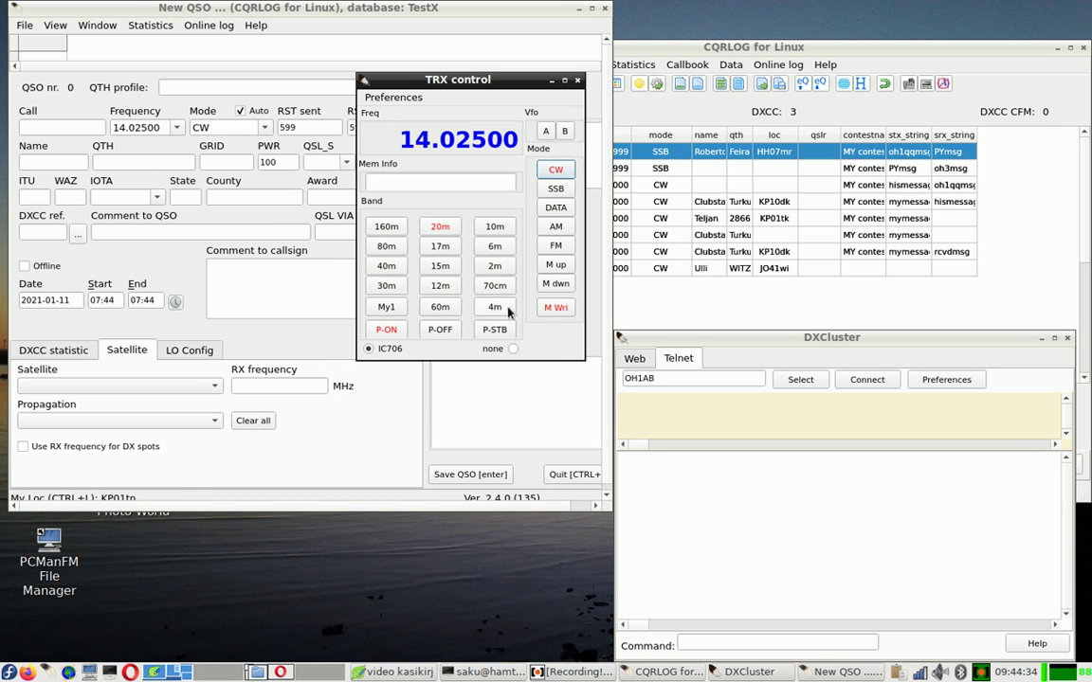
# Open the TRX memory list and move its window clear of the TRX control window
pyautogui.click(395, 100)
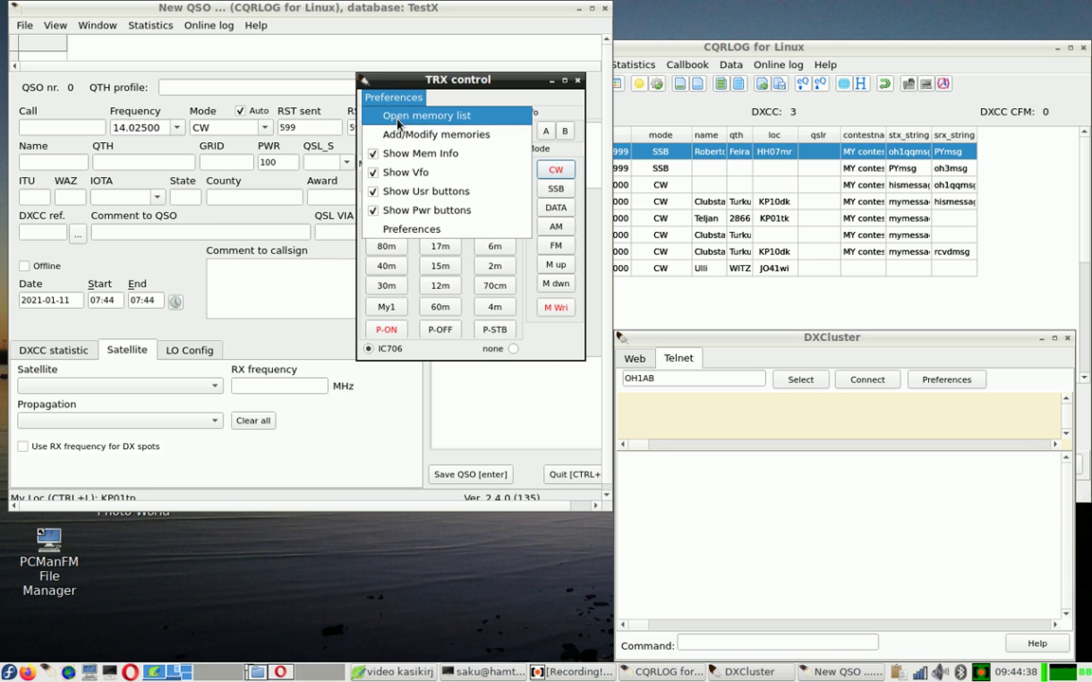
pyautogui.click(398, 120)
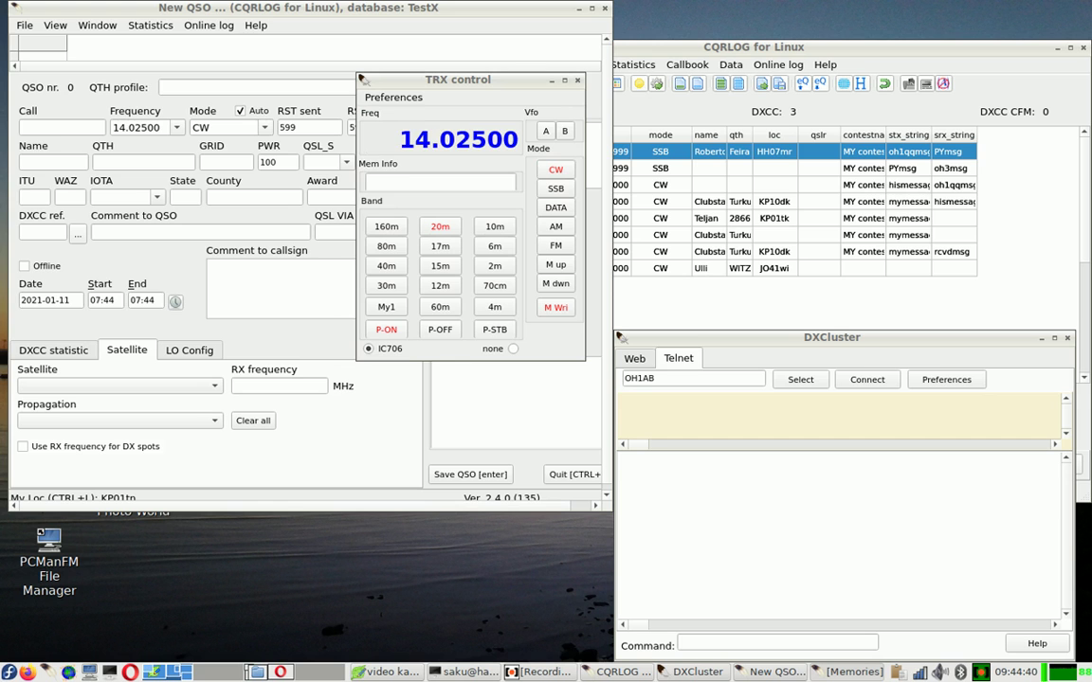
pyautogui.moveTo(275, 6); pyautogui.dragTo(760, 118)
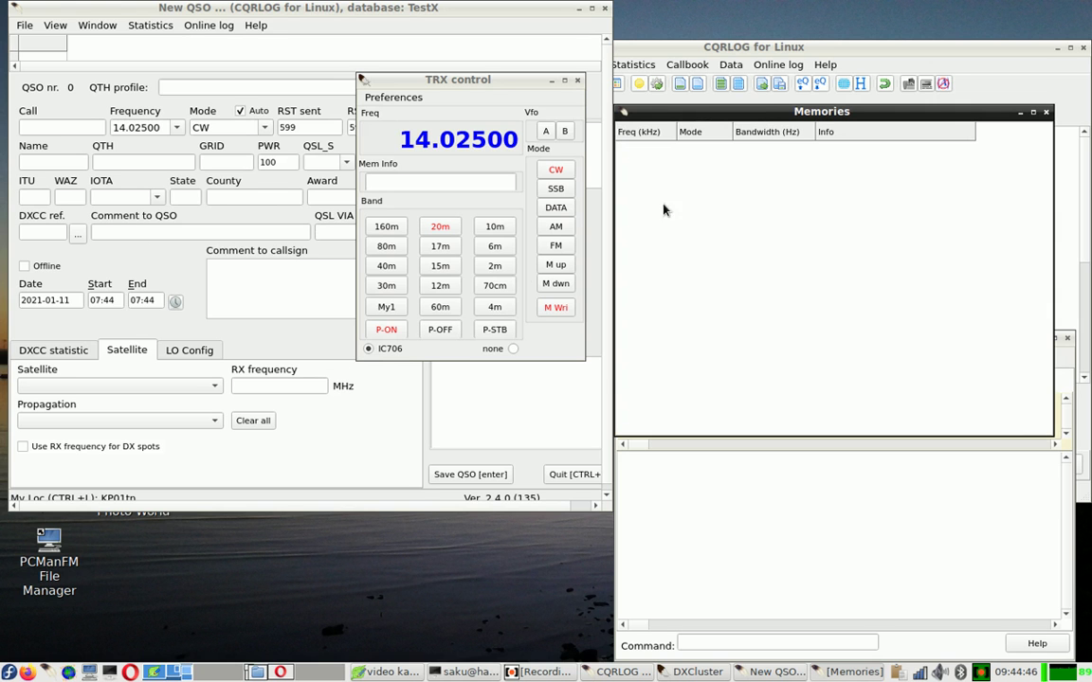
# Write the current frequency and mode to a memory, and check the new entry in the memory list
pyautogui.click(563, 309)
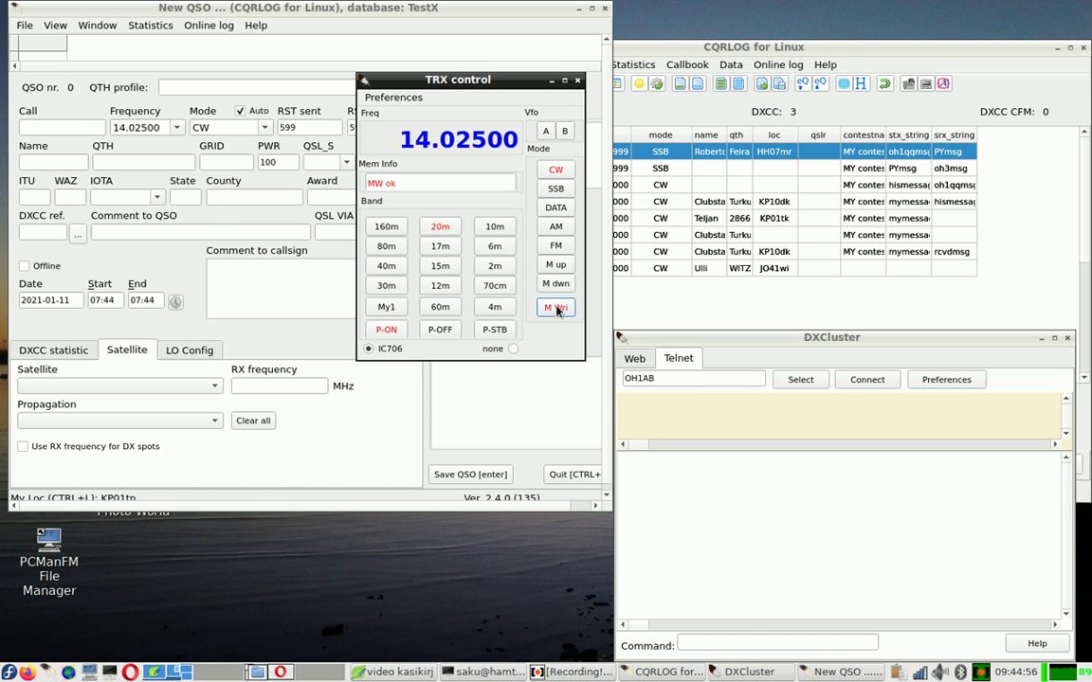
pyautogui.click(387, 99)
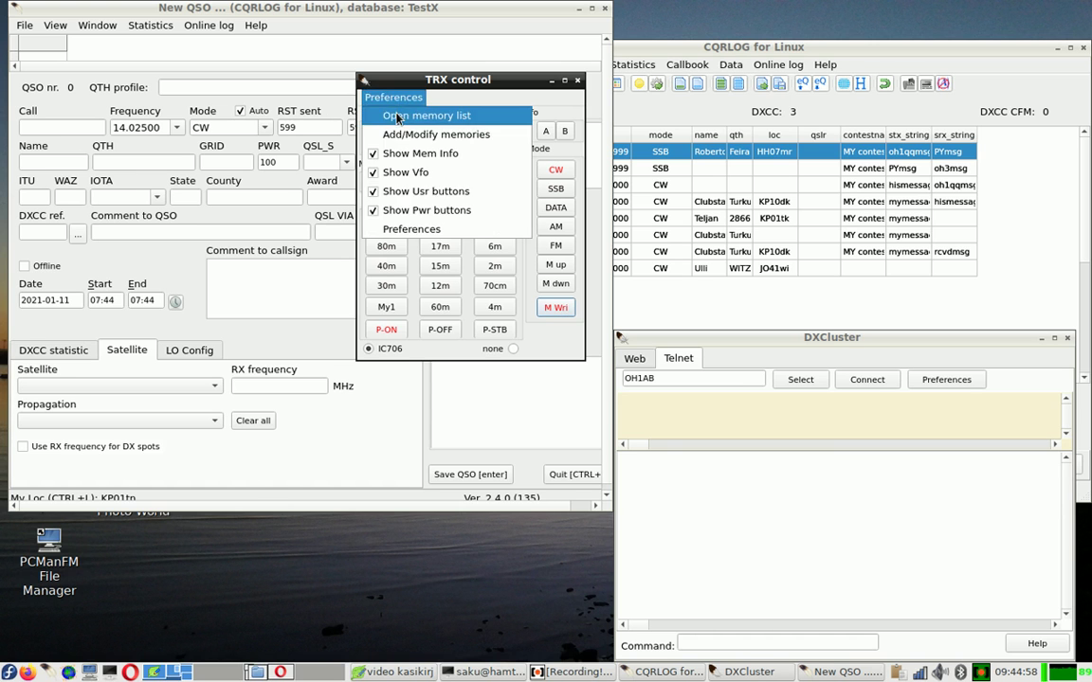
pyautogui.click(397, 112)
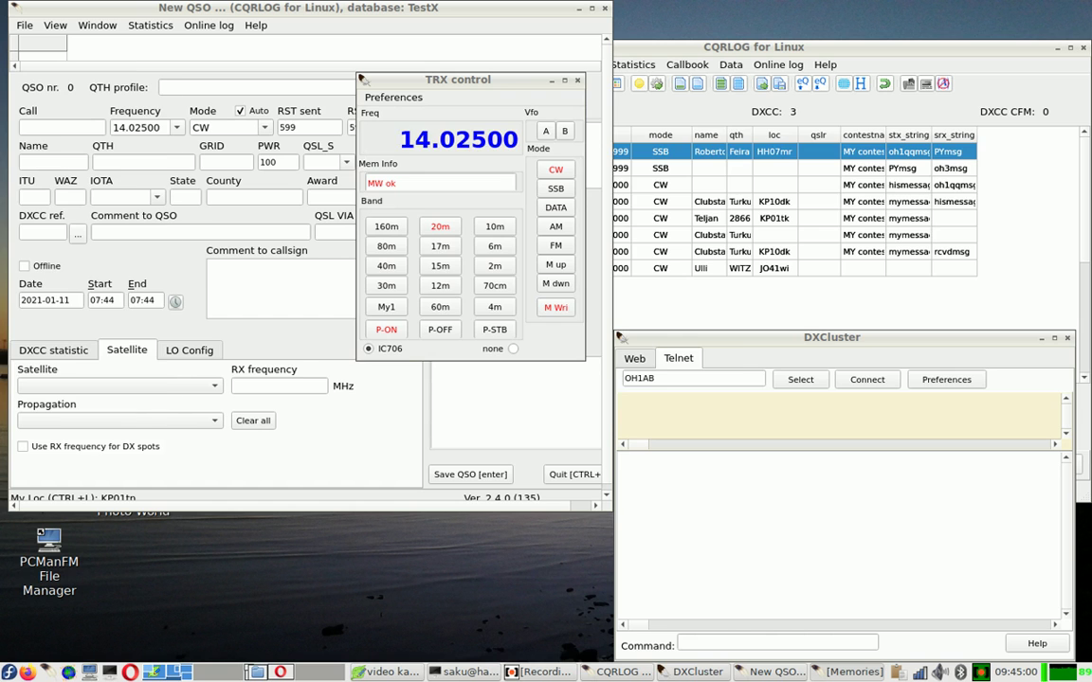
pyautogui.moveTo(674, 94); pyautogui.dragTo(772, 76)
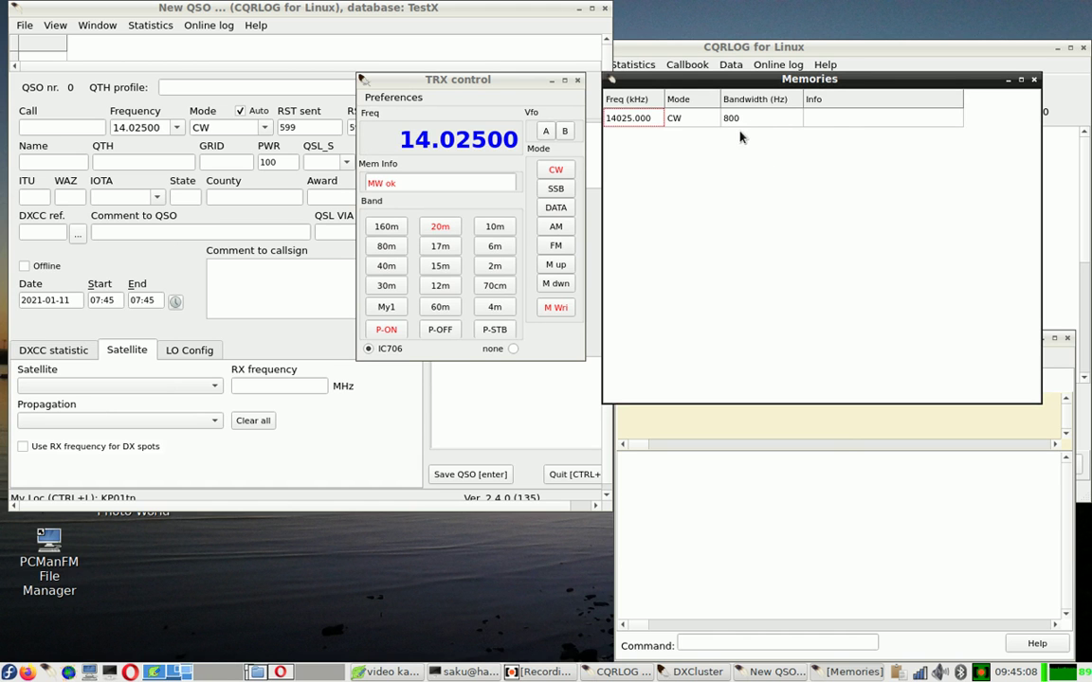
pyautogui.click(837, 124)
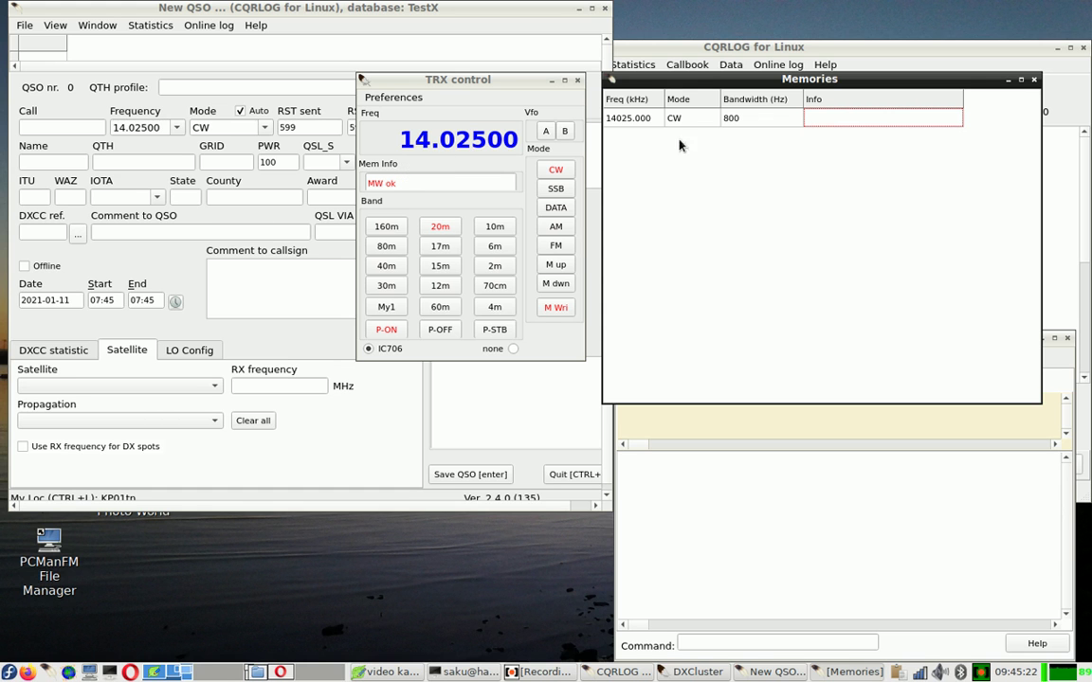
pyautogui.click(1033, 82)
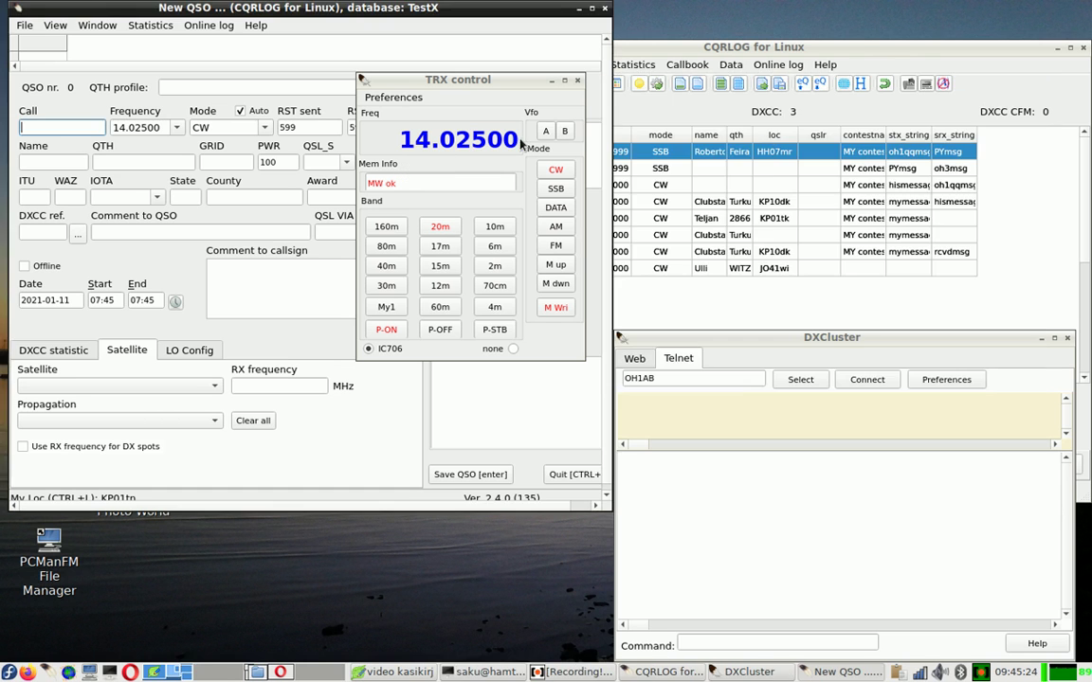
# Set the info of the 14025 kHz memory to "CW at 14025", save the memories and recall that memory
pyautogui.click(378, 96)
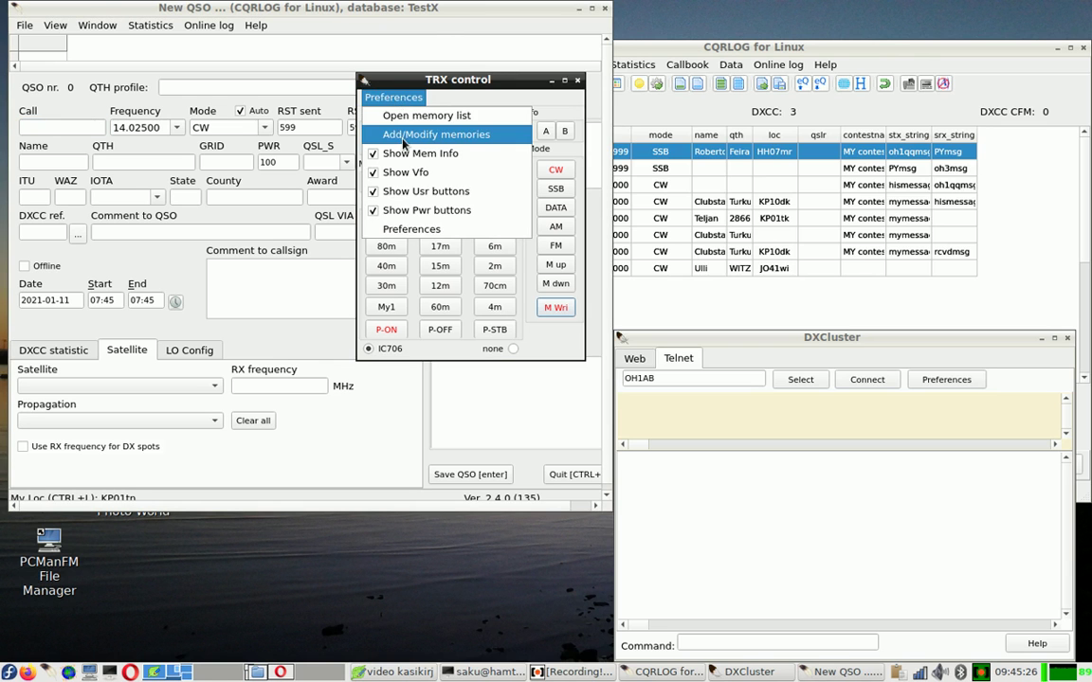
pyautogui.click(400, 136)
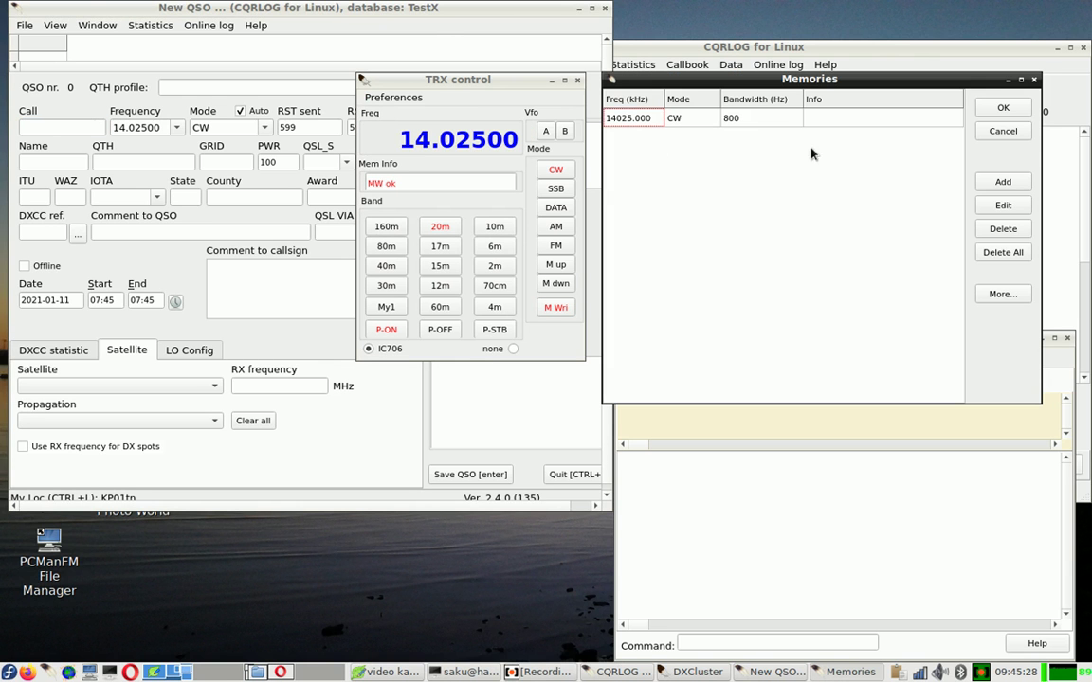
pyautogui.click(995, 206)
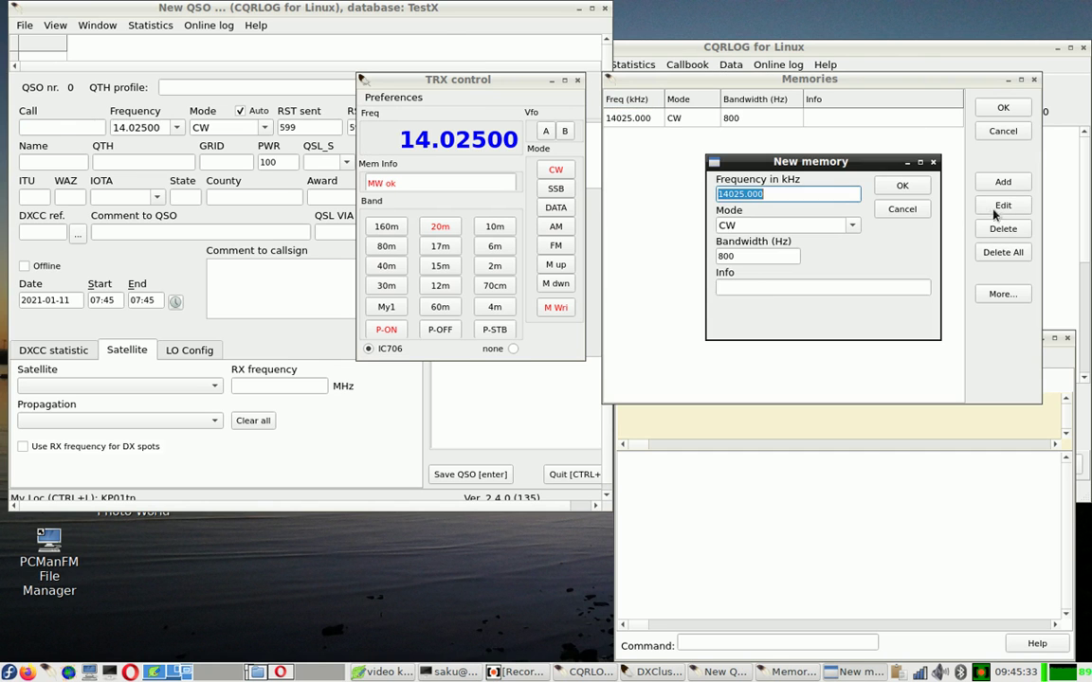
pyautogui.click(748, 287)
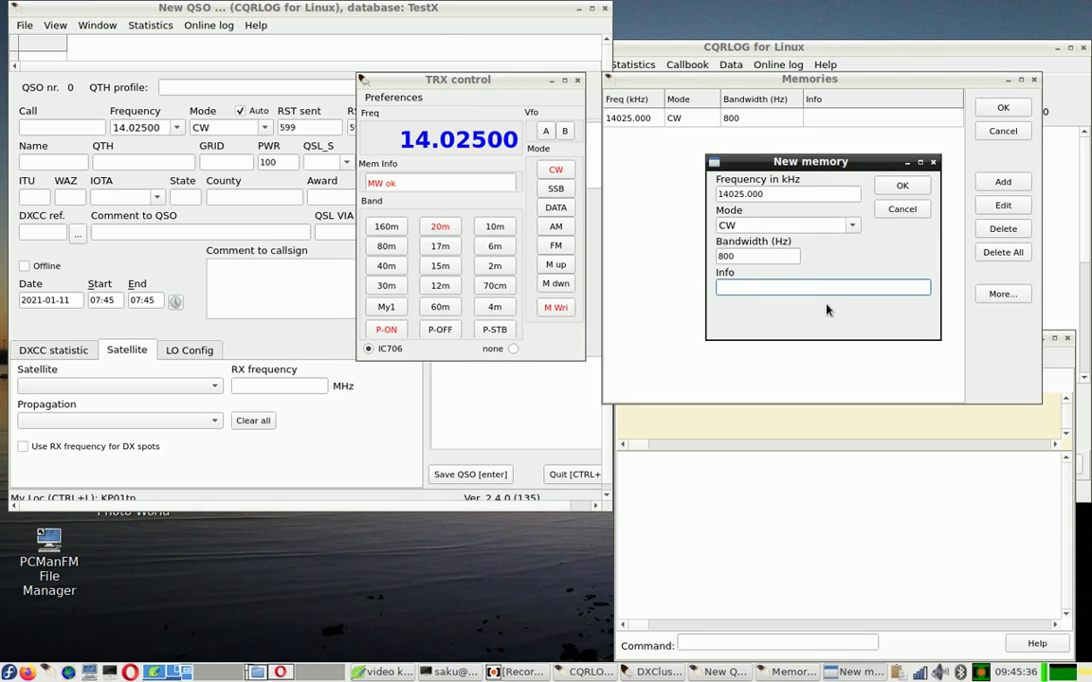
pyautogui.write('CW at 14025')
pyautogui.click(903, 186)
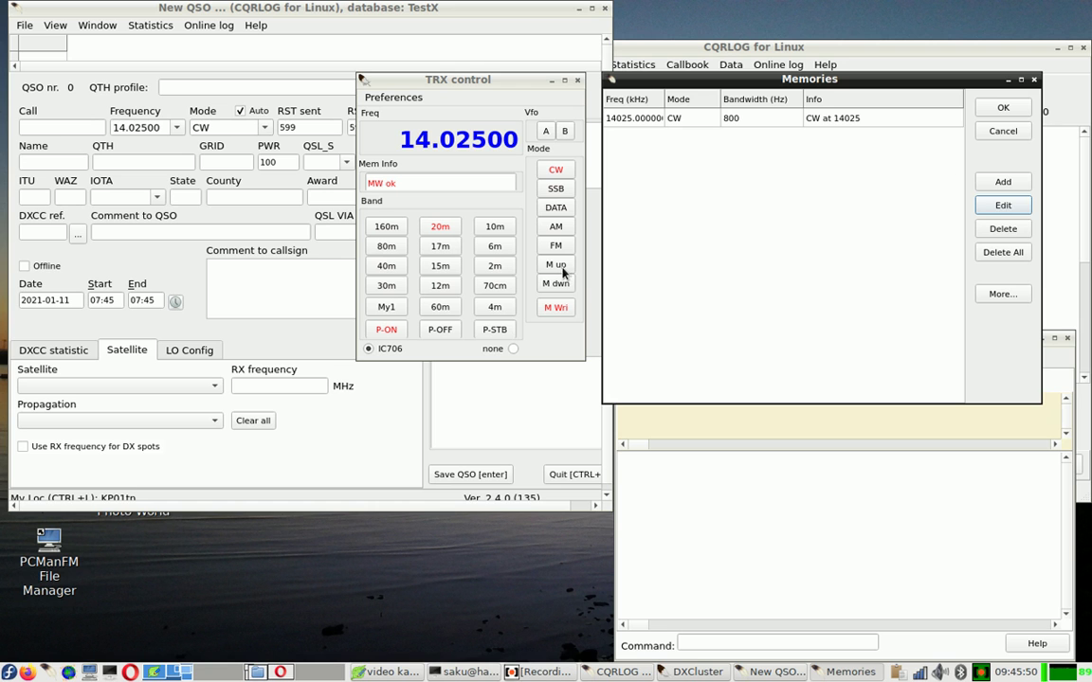
pyautogui.click(999, 111)
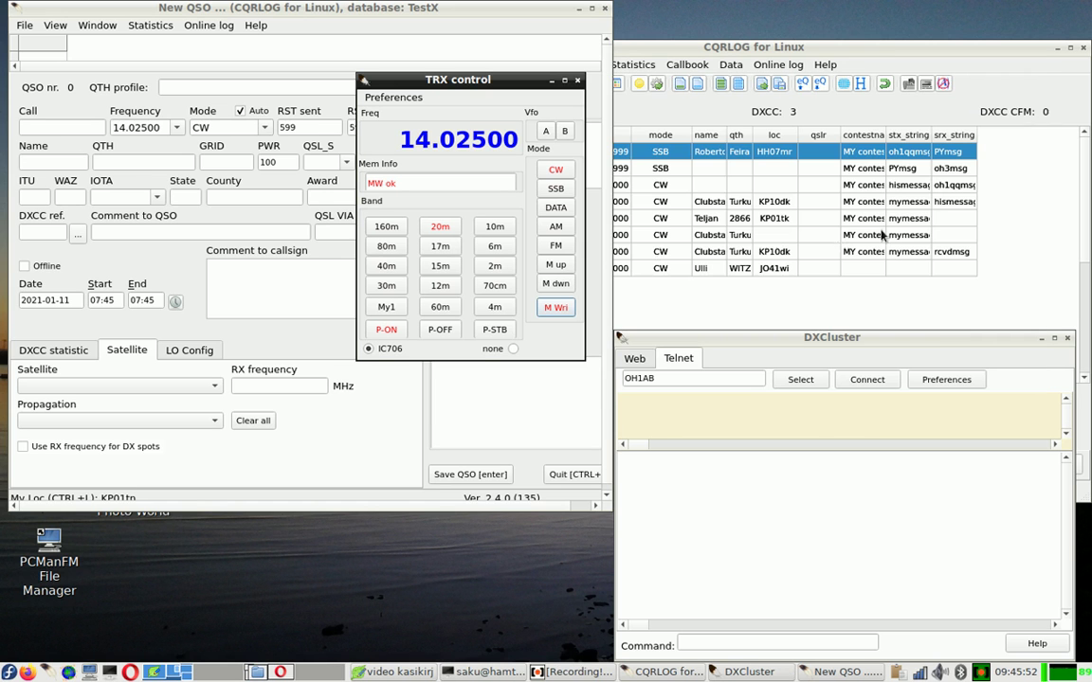
pyautogui.click(556, 269)
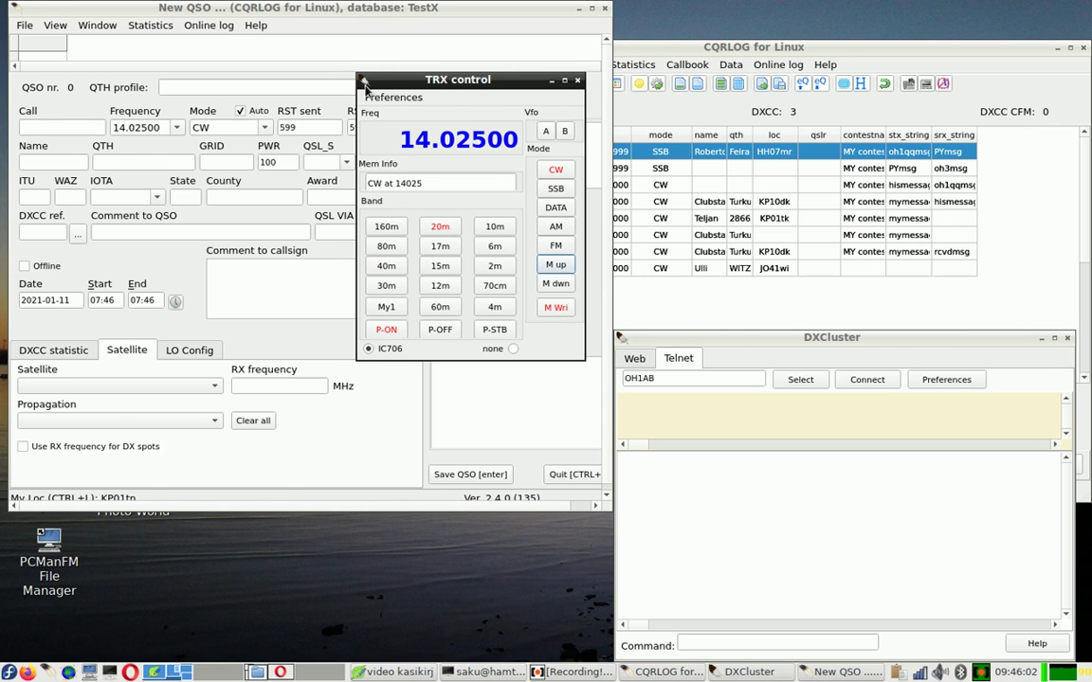
# Add a CW memory at 3500.0 kHz with 500 Hz bandwidth and info "80m", tune the radio to it and save the memories
pyautogui.click(384, 97)
pyautogui.click(417, 133)
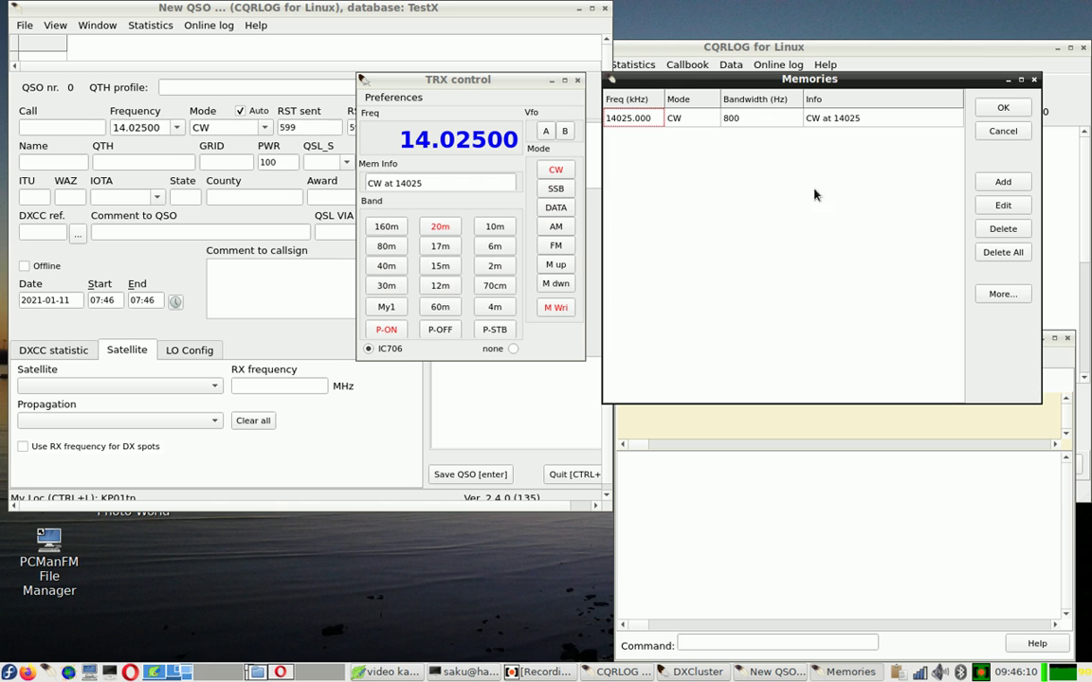
pyautogui.click(1003, 181)
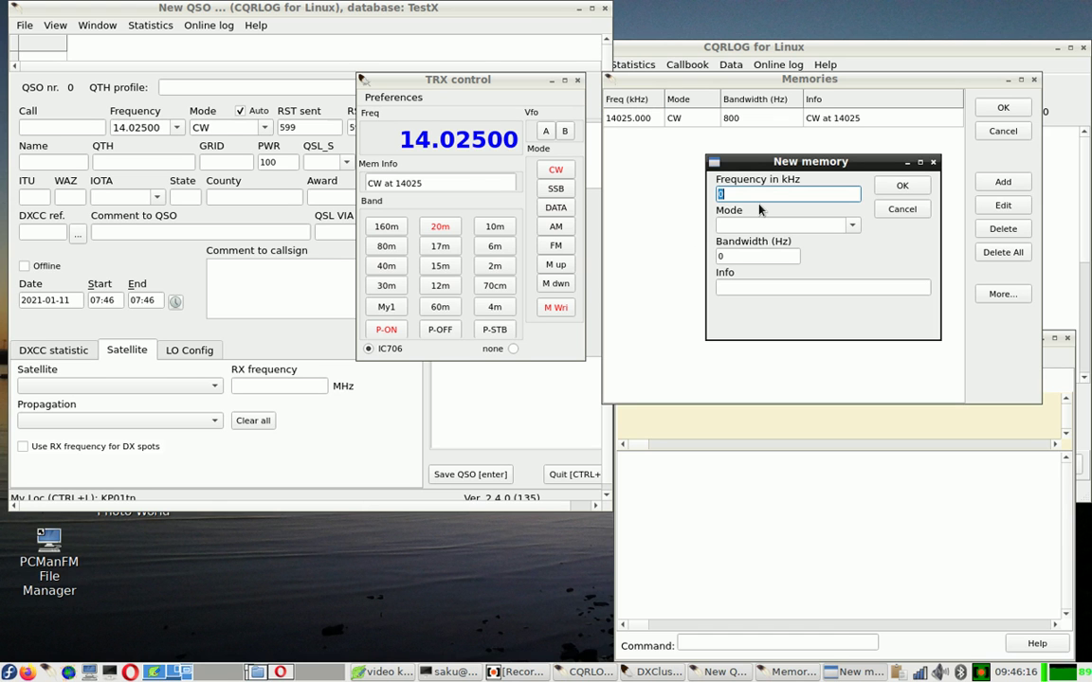
pyautogui.write('3500')
pyautogui.click(783, 225)
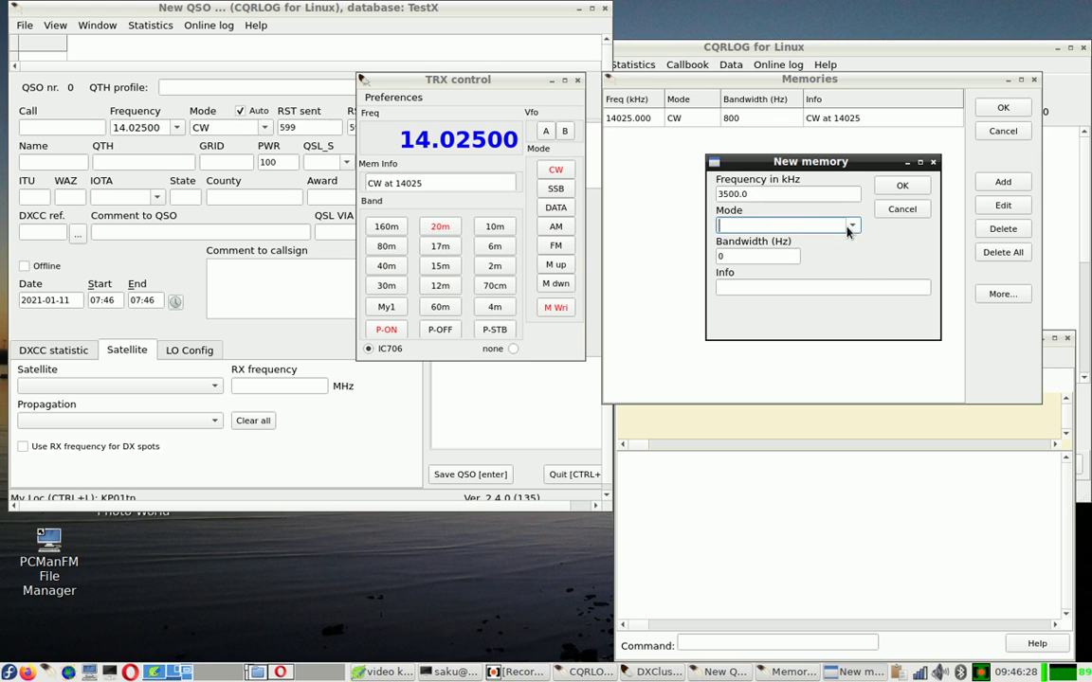
pyautogui.click(852, 226)
pyautogui.click(816, 237)
pyautogui.press('Tab')
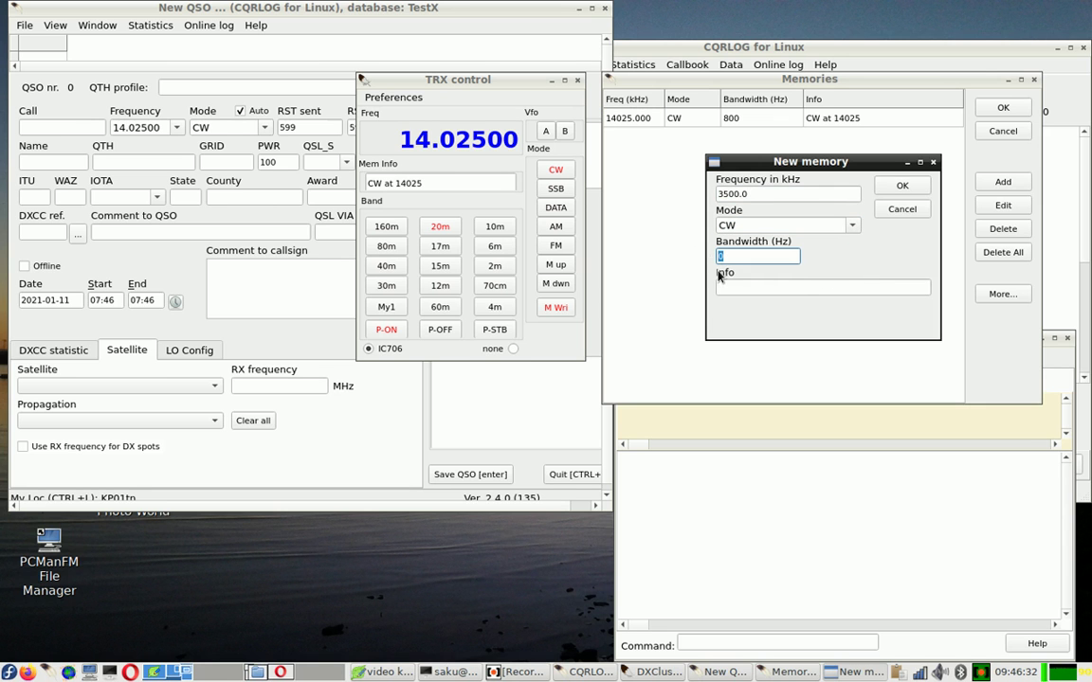
pyautogui.write('500')
pyautogui.click(775, 286)
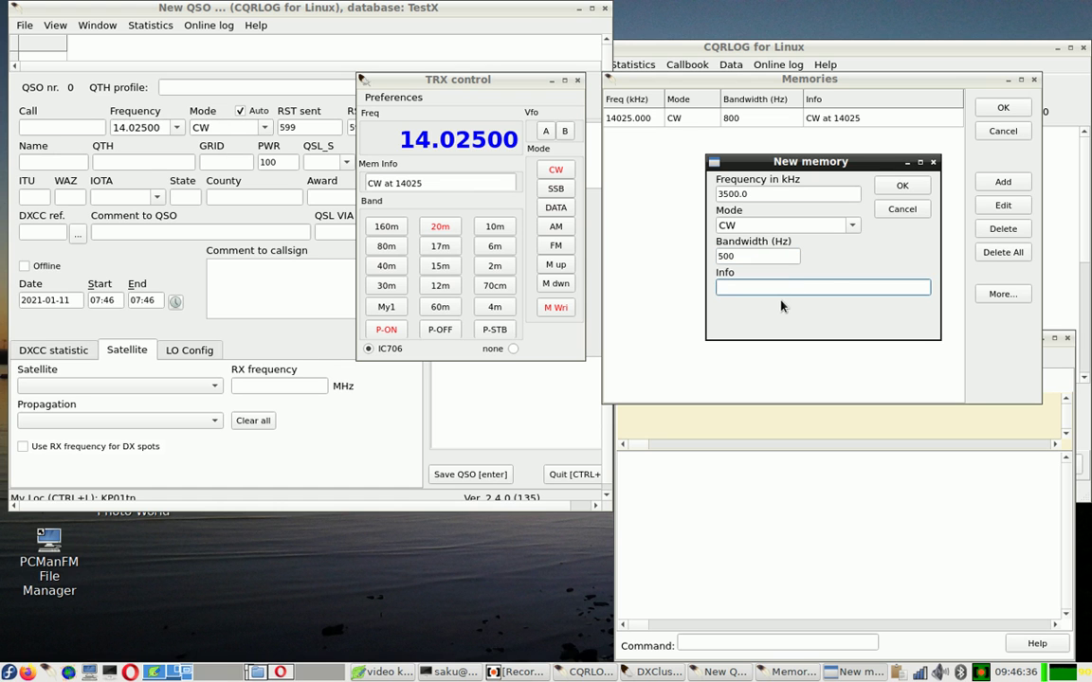
pyautogui.write('80m')
pyautogui.click(901, 185)
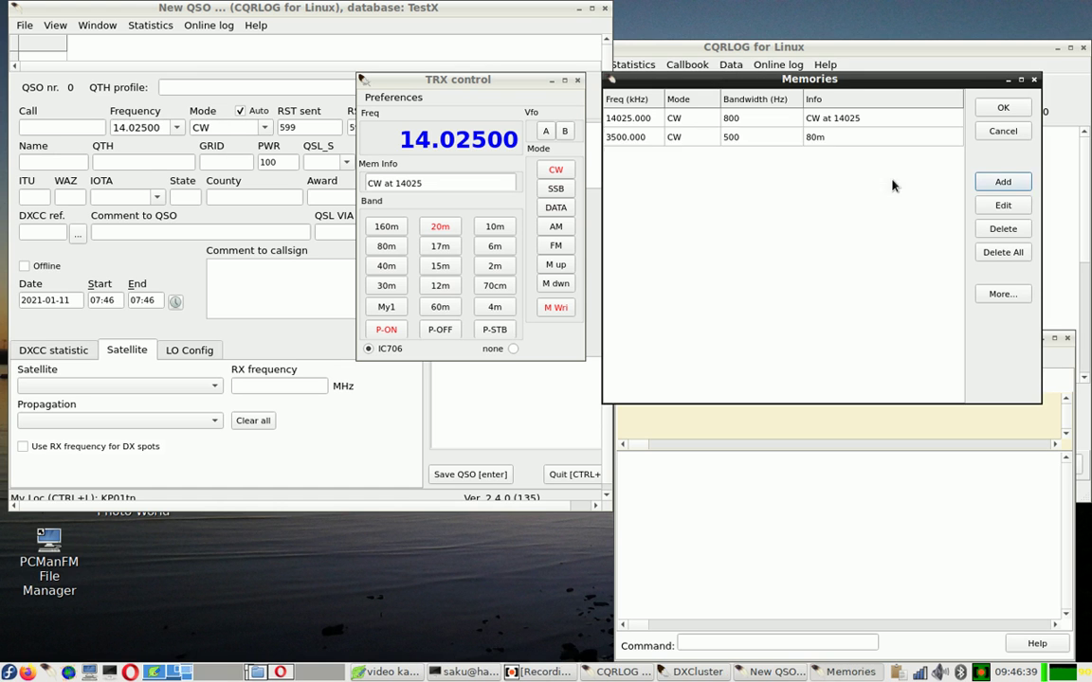
pyautogui.click(652, 142)
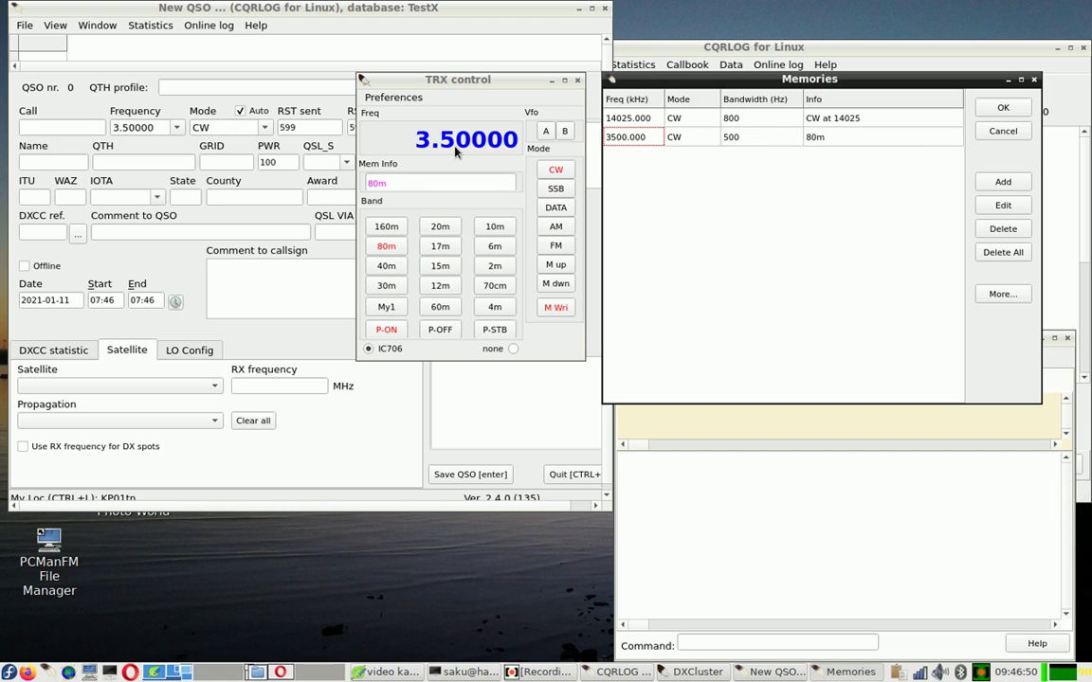
pyautogui.click(1003, 107)
# Tune the radio to the 14025 kHz memory from the memory list and close the list
pyautogui.click(396, 97)
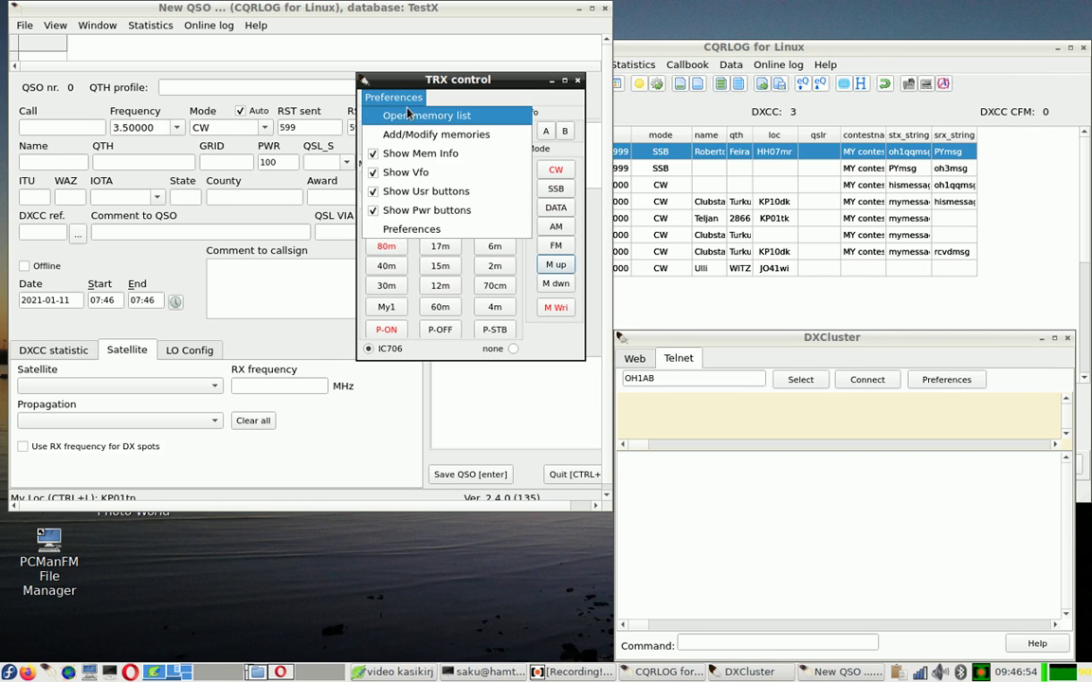
pyautogui.click(407, 115)
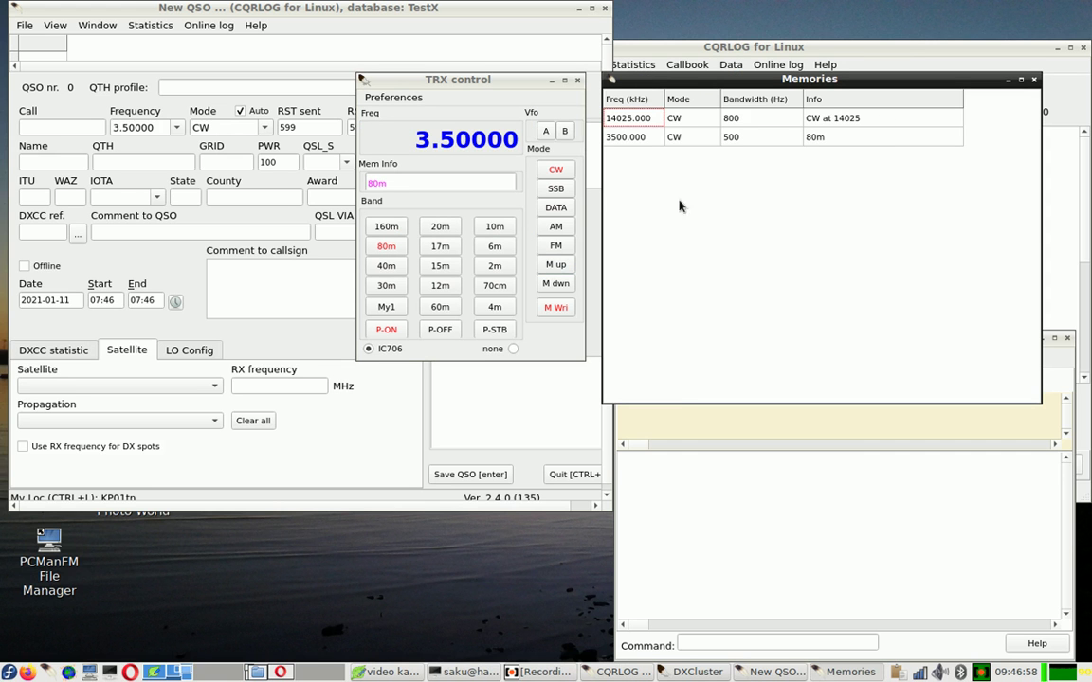
pyautogui.doubleClick(636, 120)
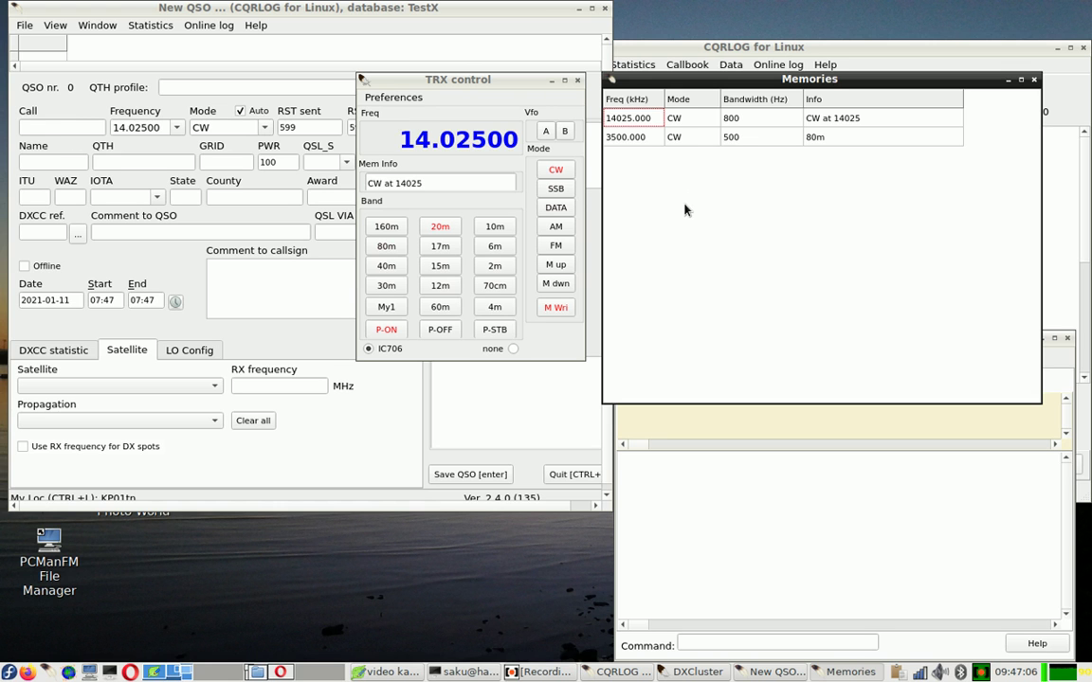
pyautogui.click(1034, 80)
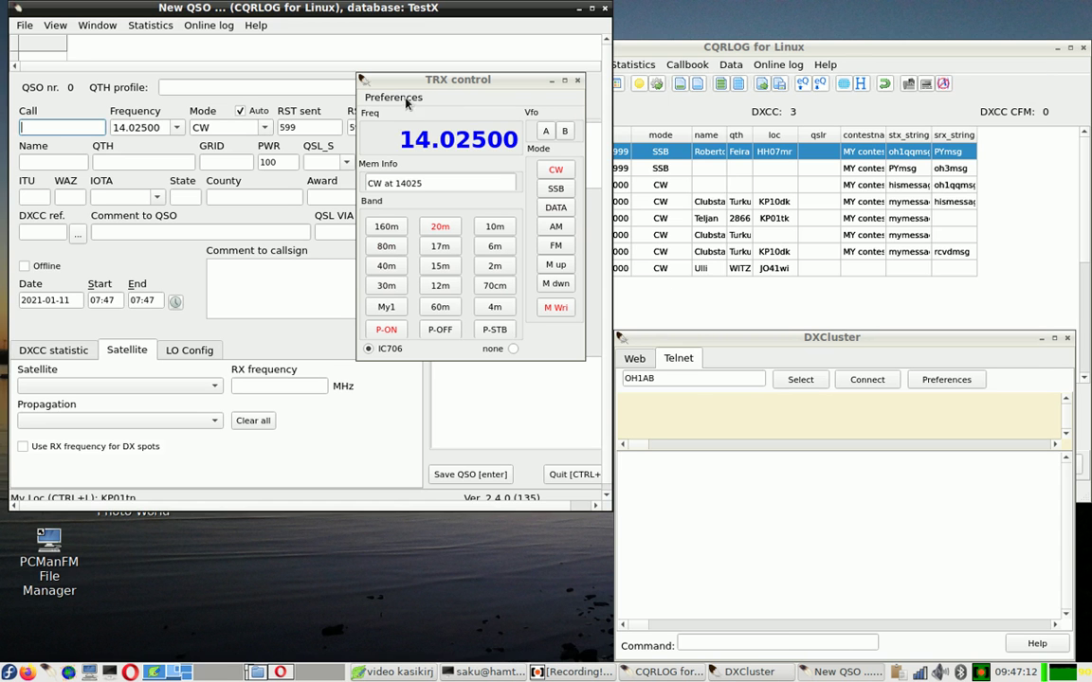
pyautogui.click(406, 100)
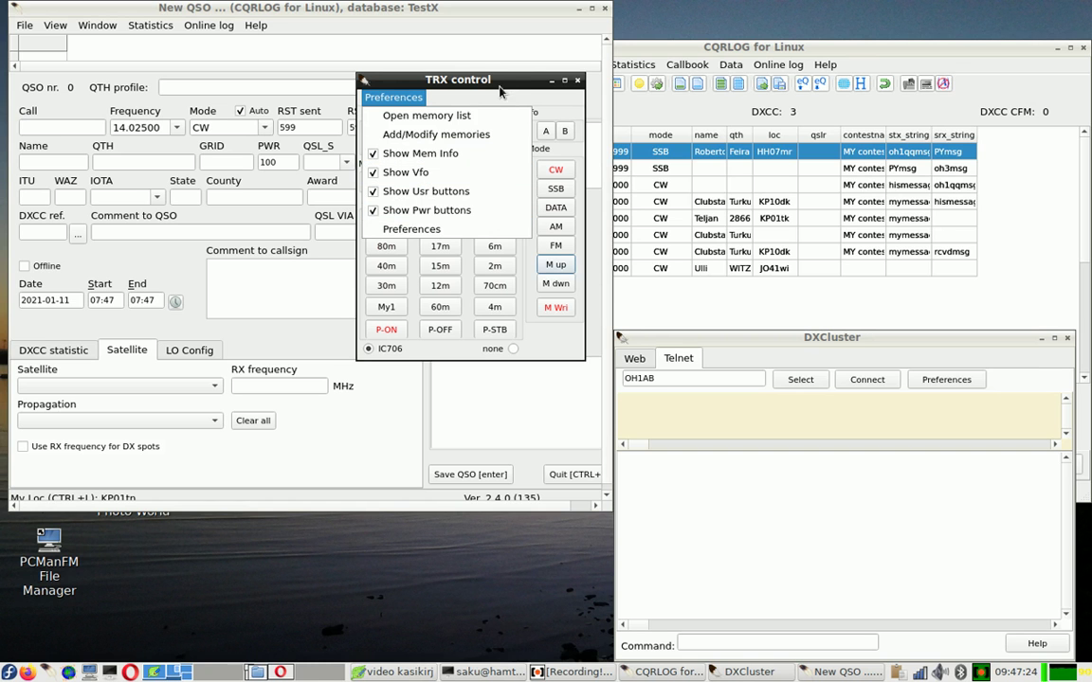
pyautogui.click(500, 170)
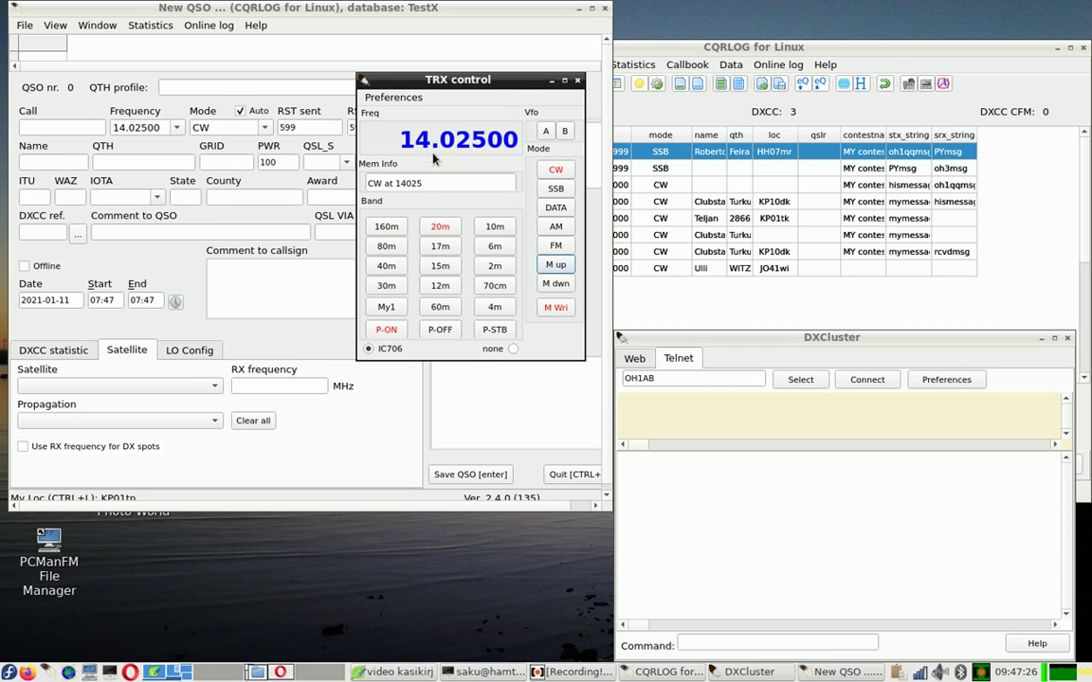